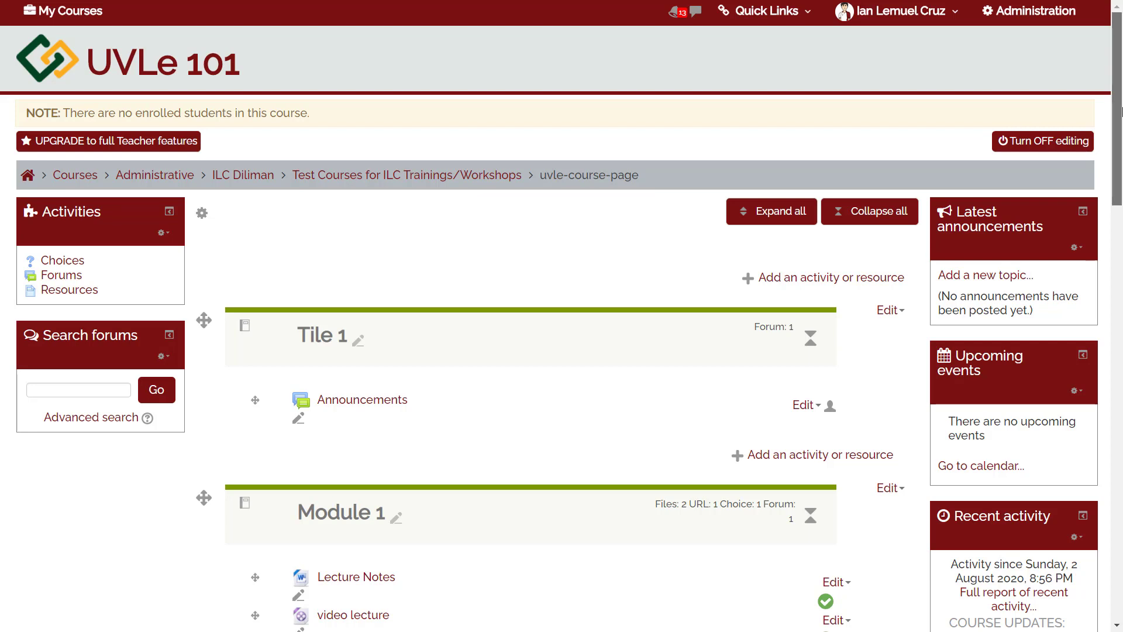
Step: Start adding a new Assignment activity to the Module 1 section of the course page
scroll(1122, 111, down, 1)
scroll(1121, 111, up, 1)
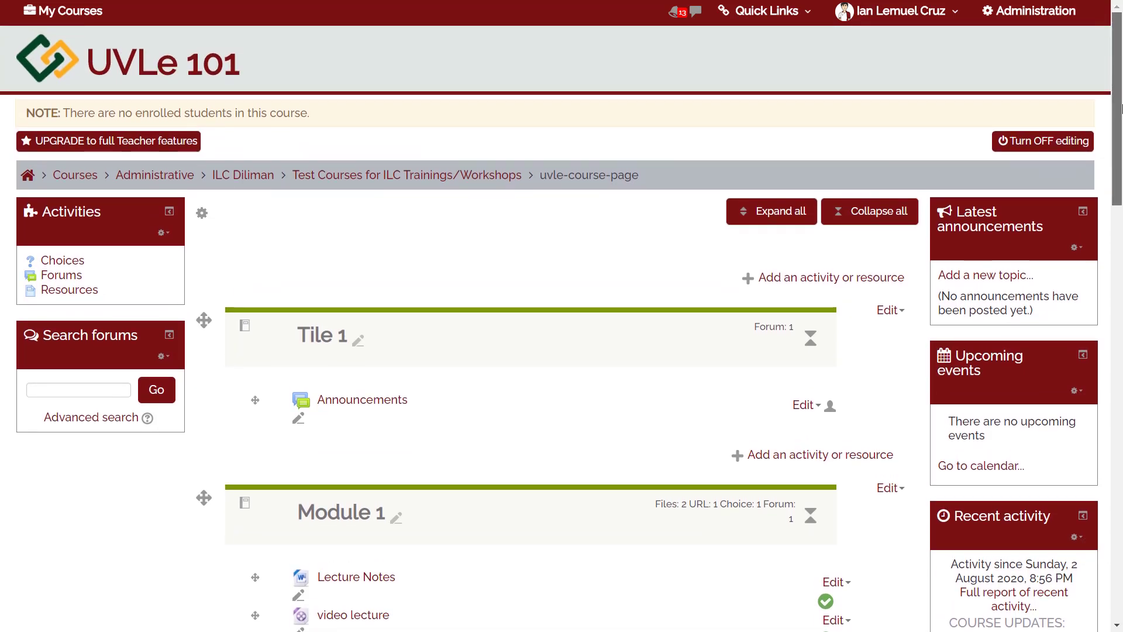
scroll(1121, 113, down, 1)
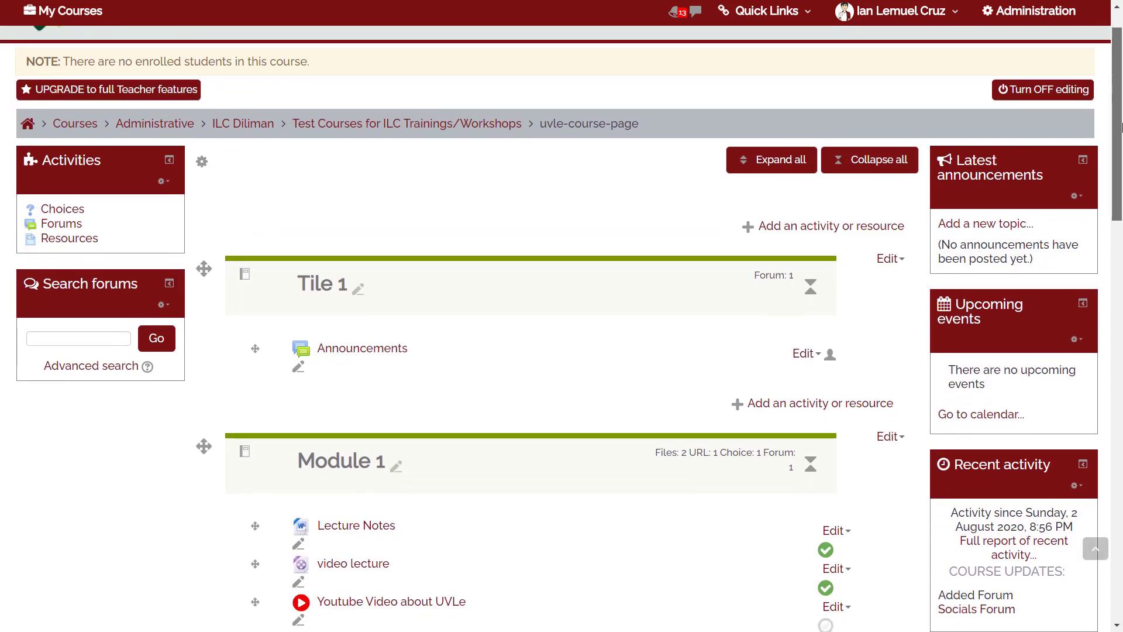
drag(1122, 126, 1122, 246)
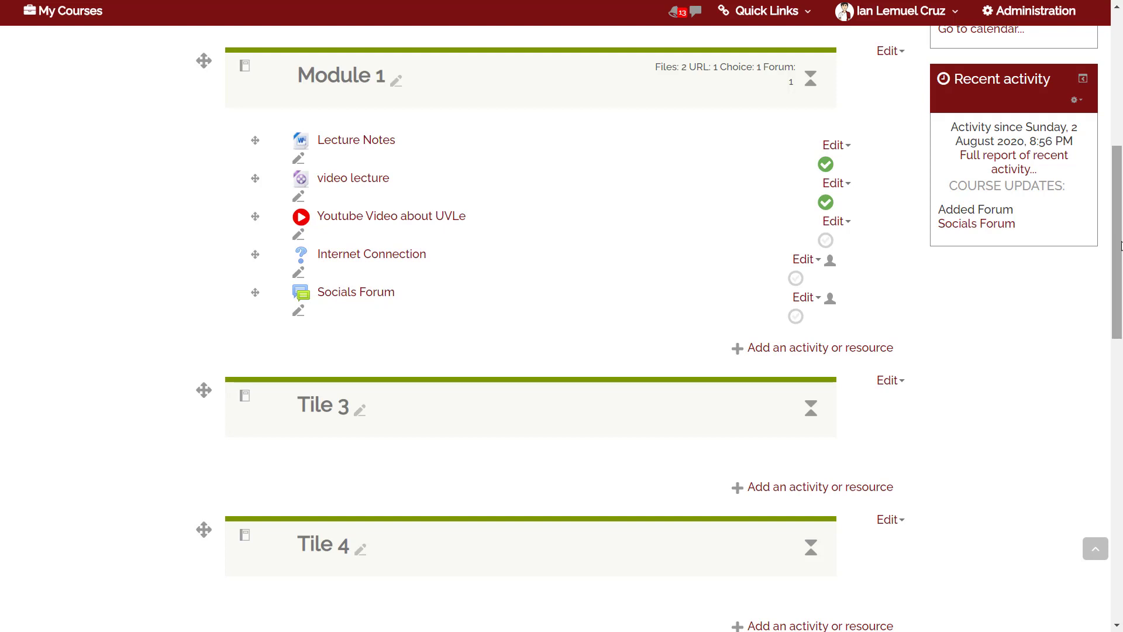
click(819, 349)
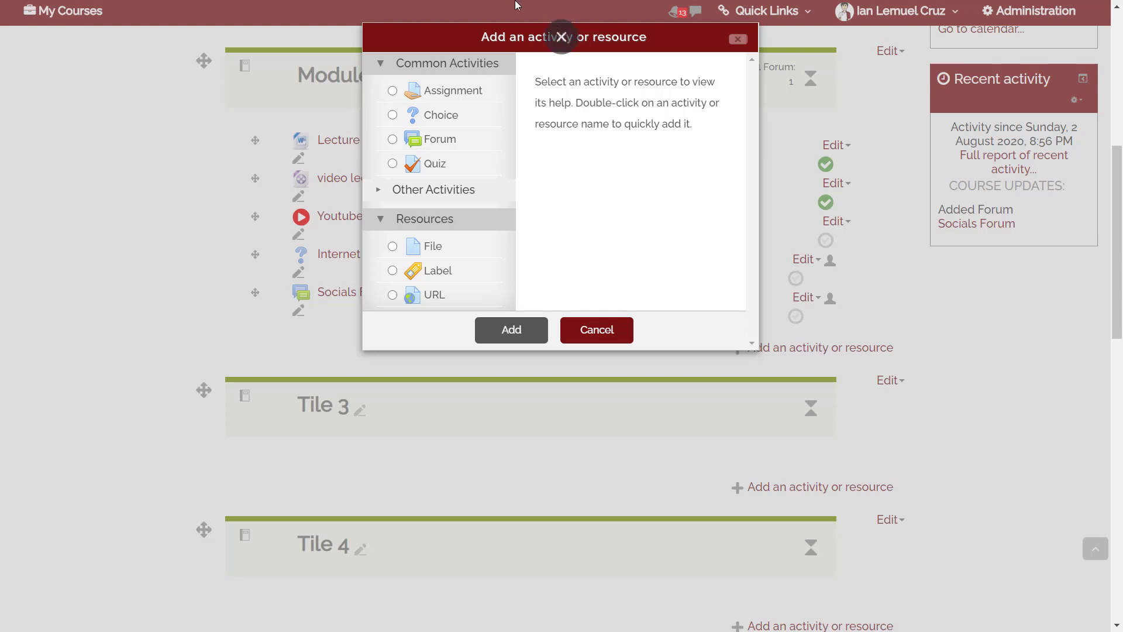
click(442, 92)
click(442, 93)
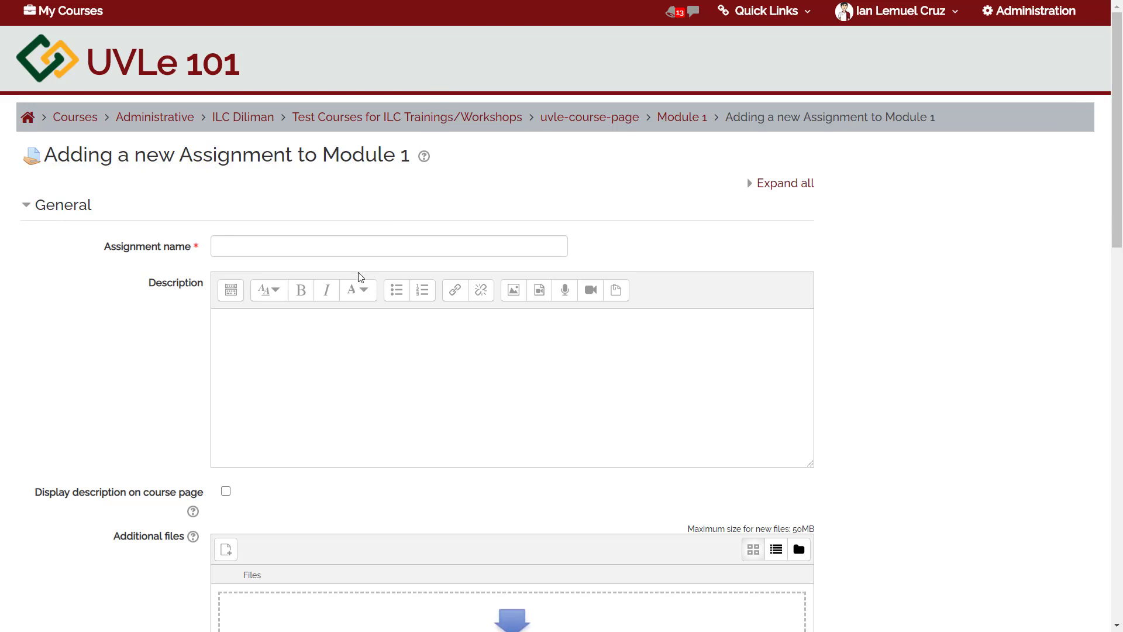
Step: Name the assignment "Homework #1" and enter "Instructions / details of the assignment" as its description
click(350, 246)
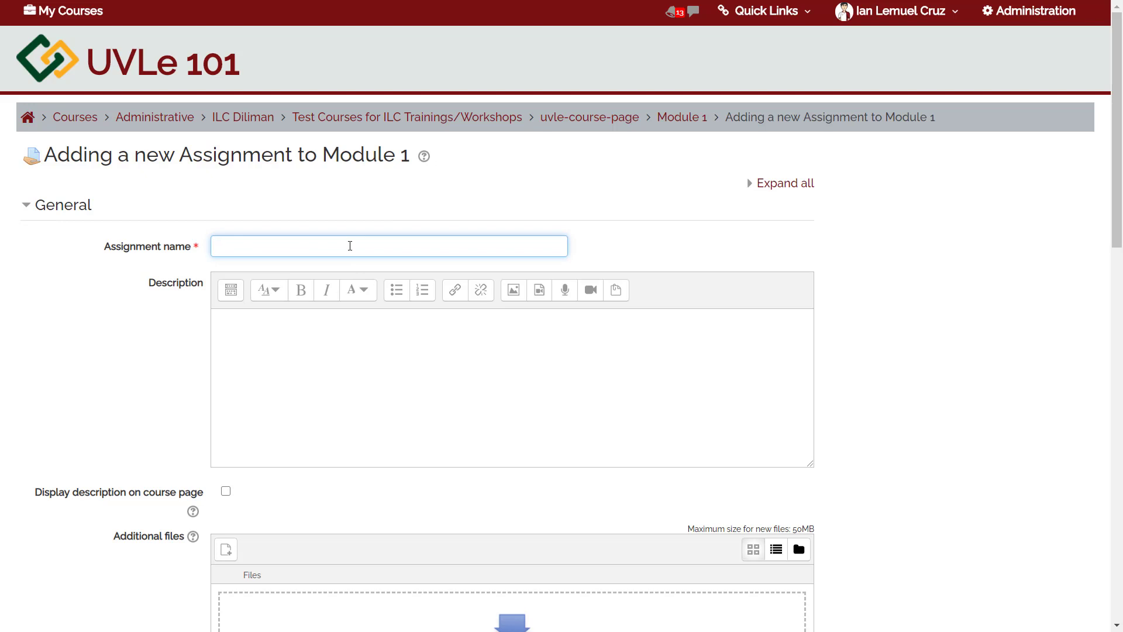
text(Homework #1)
click(319, 348)
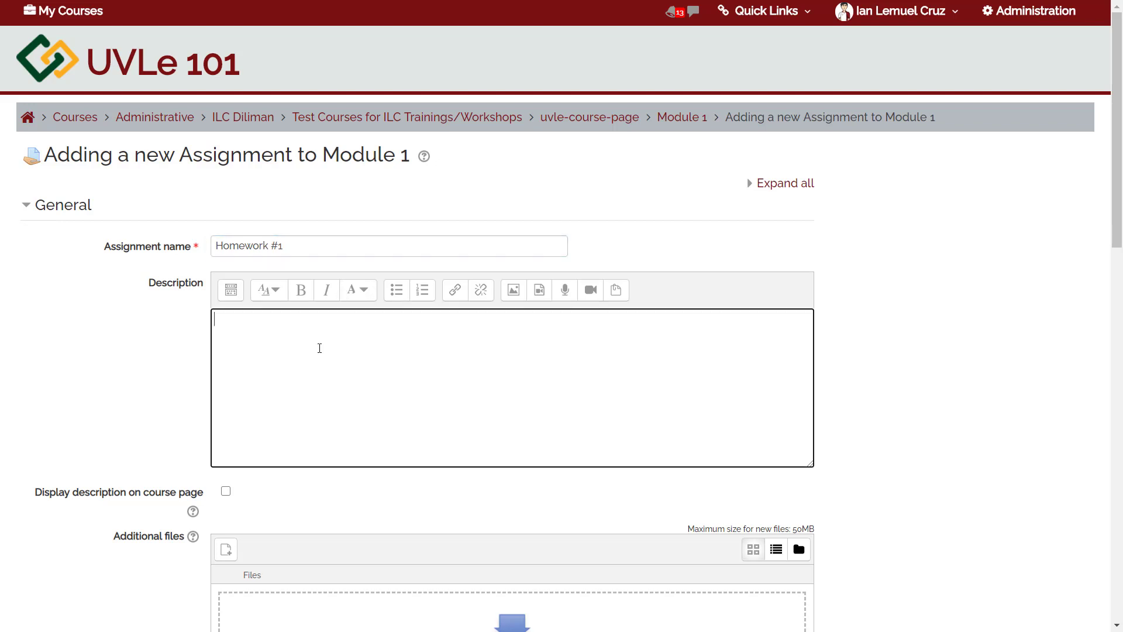
text(Instructions / details of the assignment)
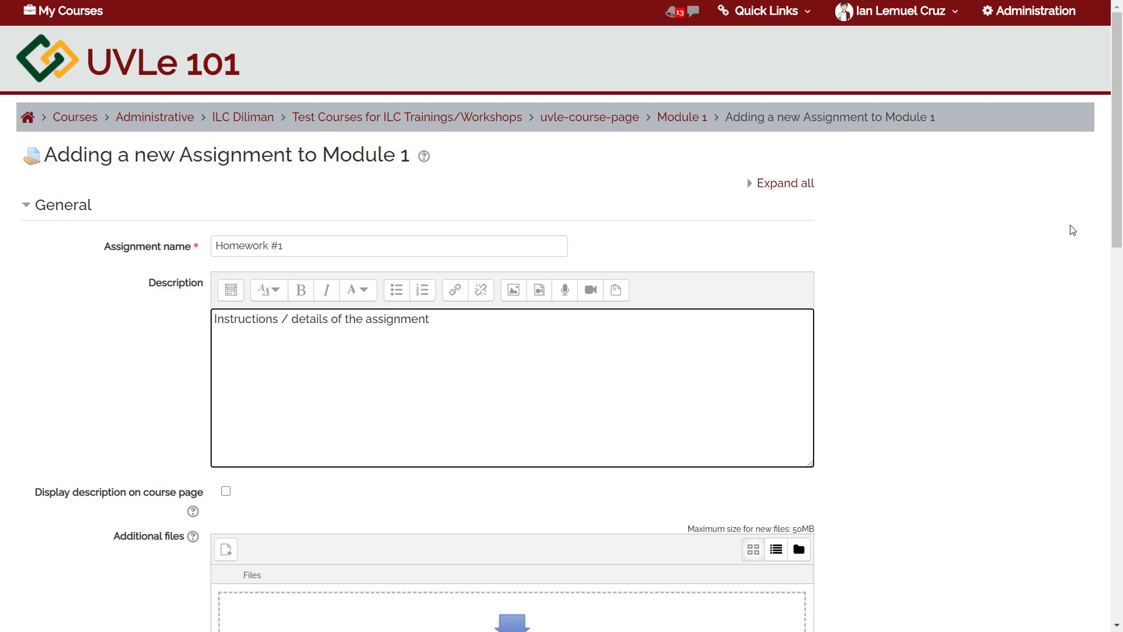
Step: Enable the cut-off date in the assignment's availability settings and keep the due date enabled
drag(1117, 170, 1118, 246)
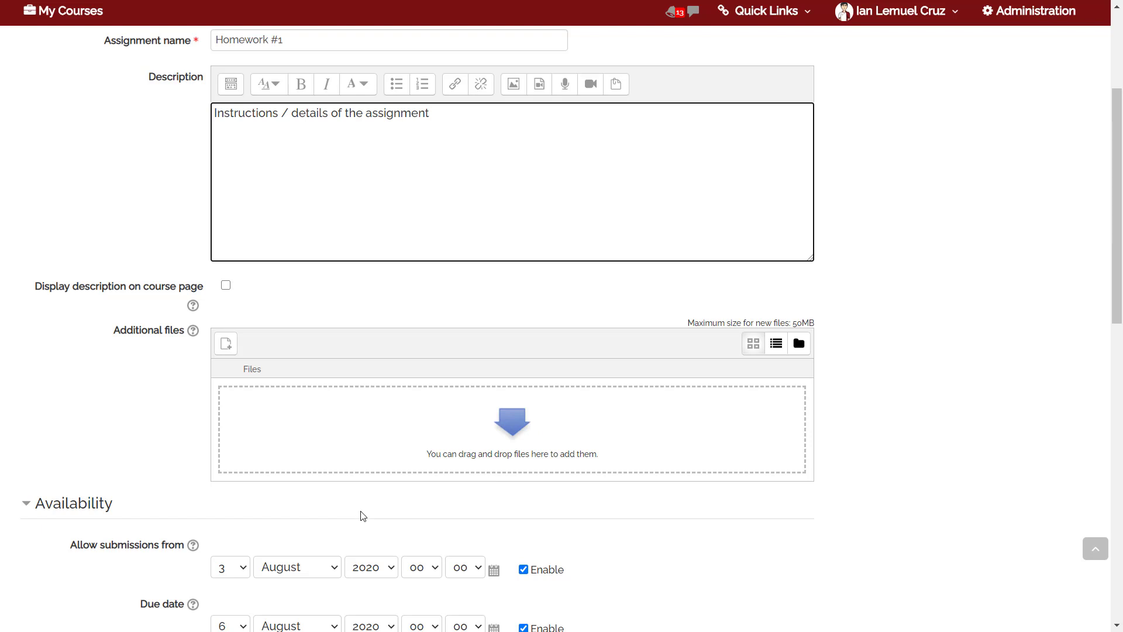
drag(1122, 232, 1122, 343)
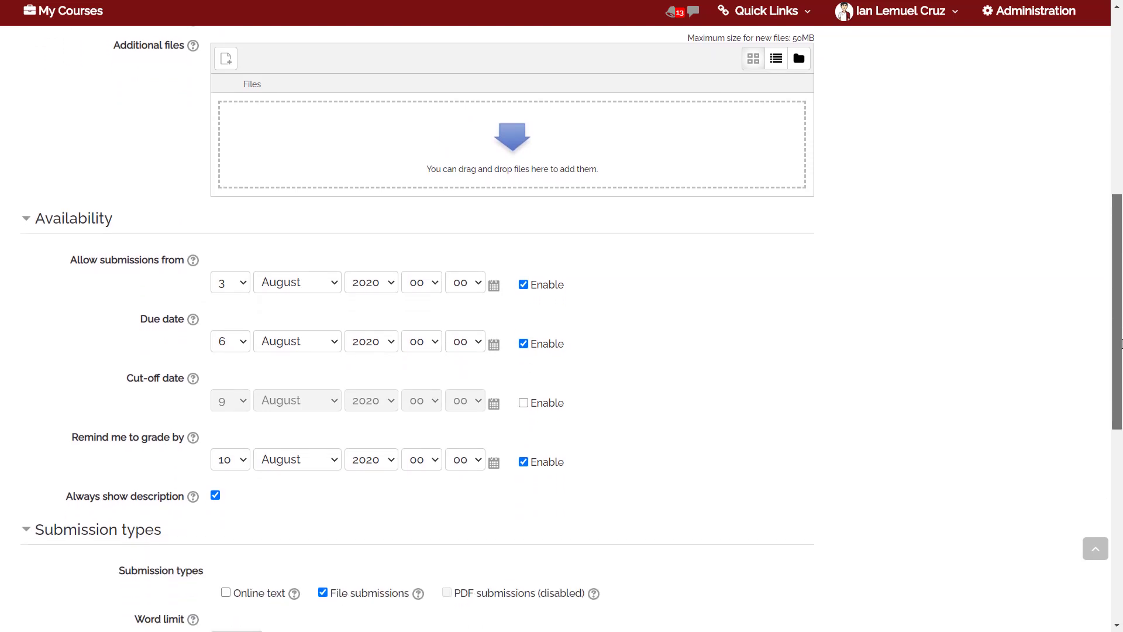
drag(1122, 344, 1122, 344)
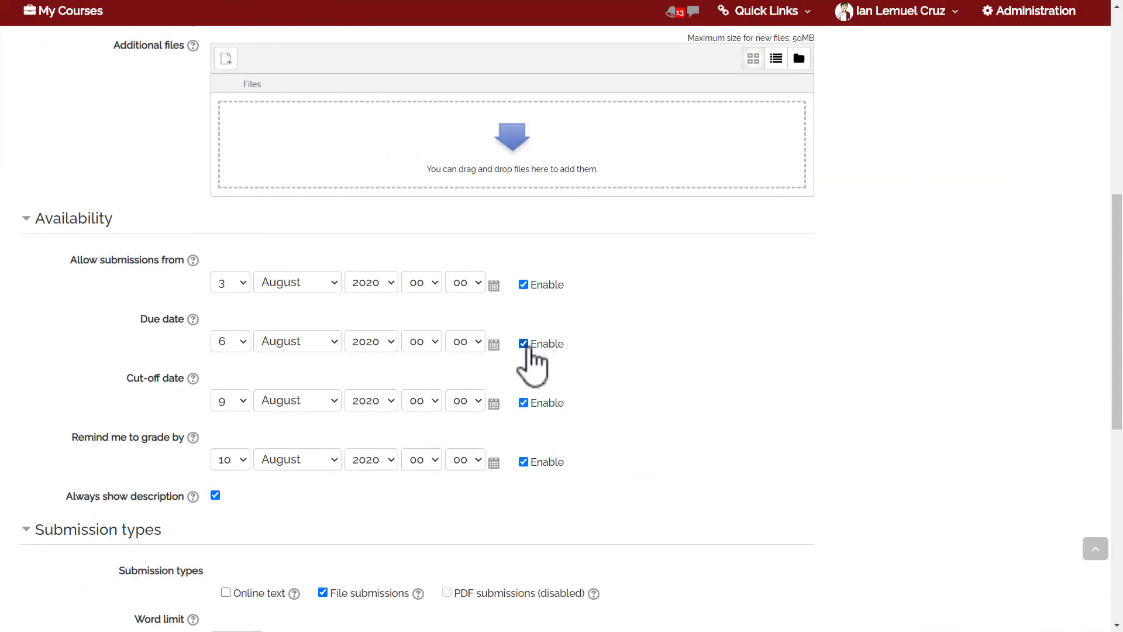
click(524, 402)
click(524, 402)
click(524, 343)
click(523, 344)
Step: Try 6 August 2020 as the cut-off date and restore it to 9 August 2020
click(228, 404)
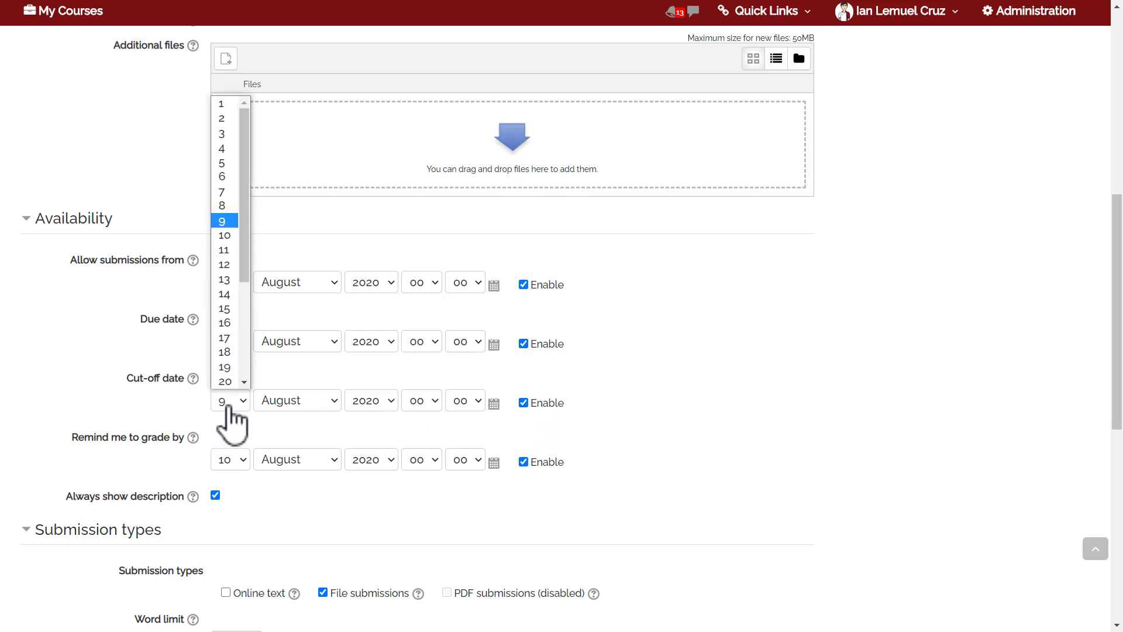
click(223, 172)
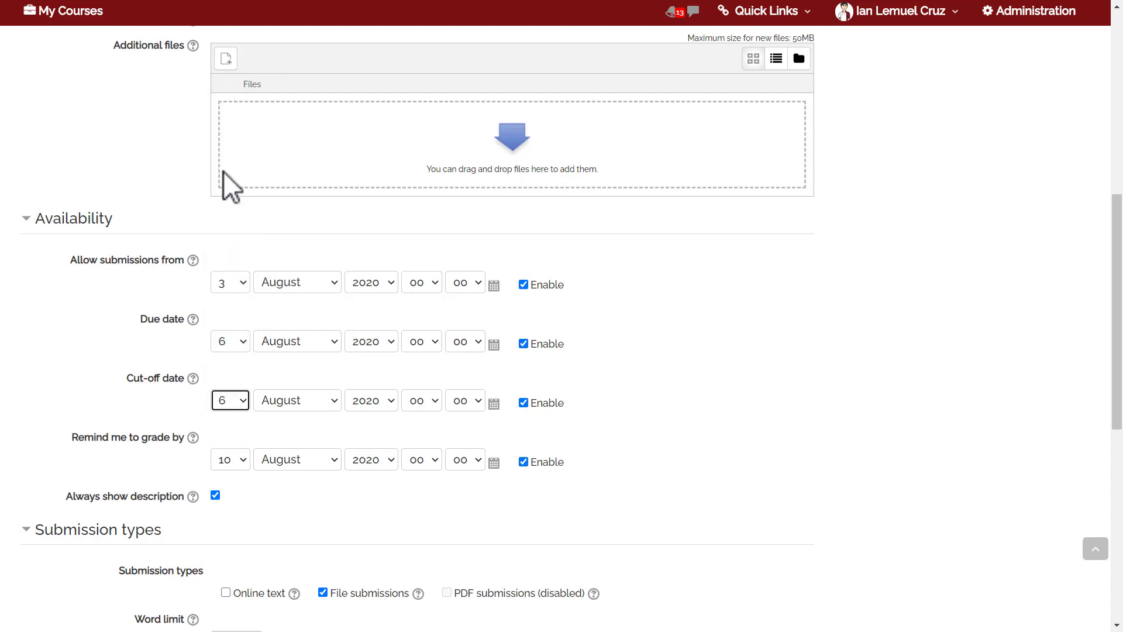
click(220, 401)
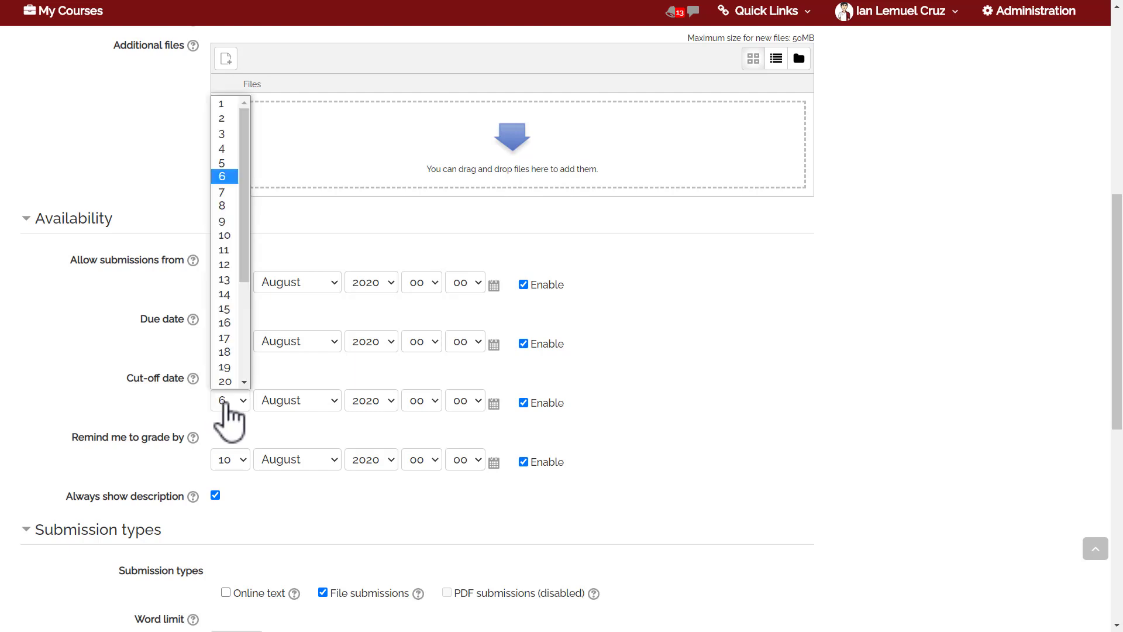
click(223, 220)
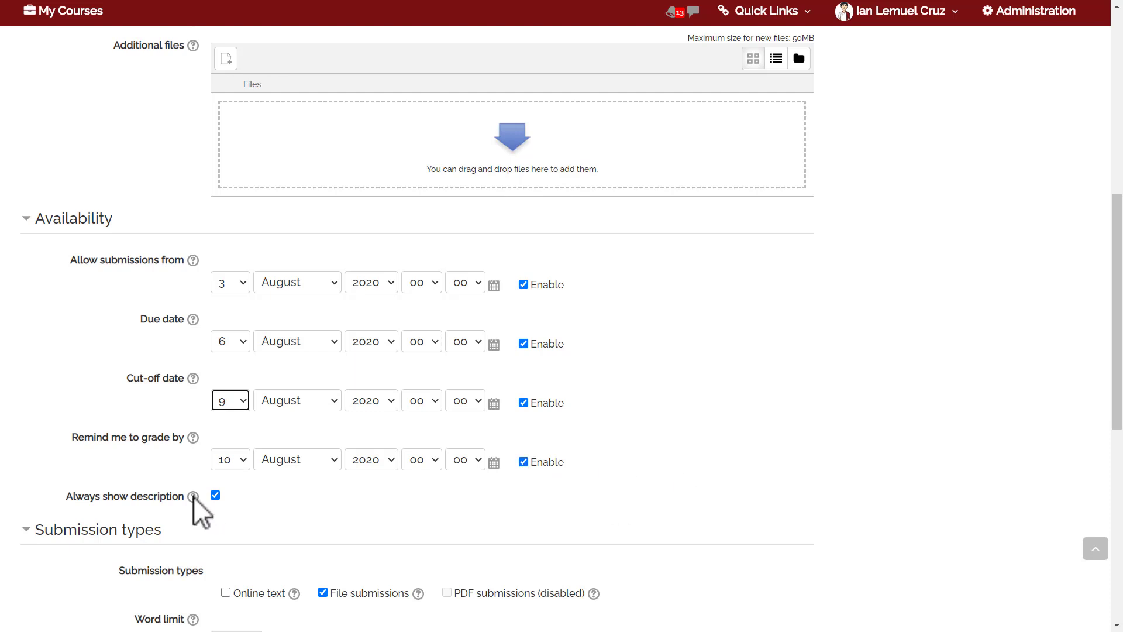
Step: Set the reminder to grade the assignment by 11 August 2020
click(231, 460)
scroll(238, 343, down, 1)
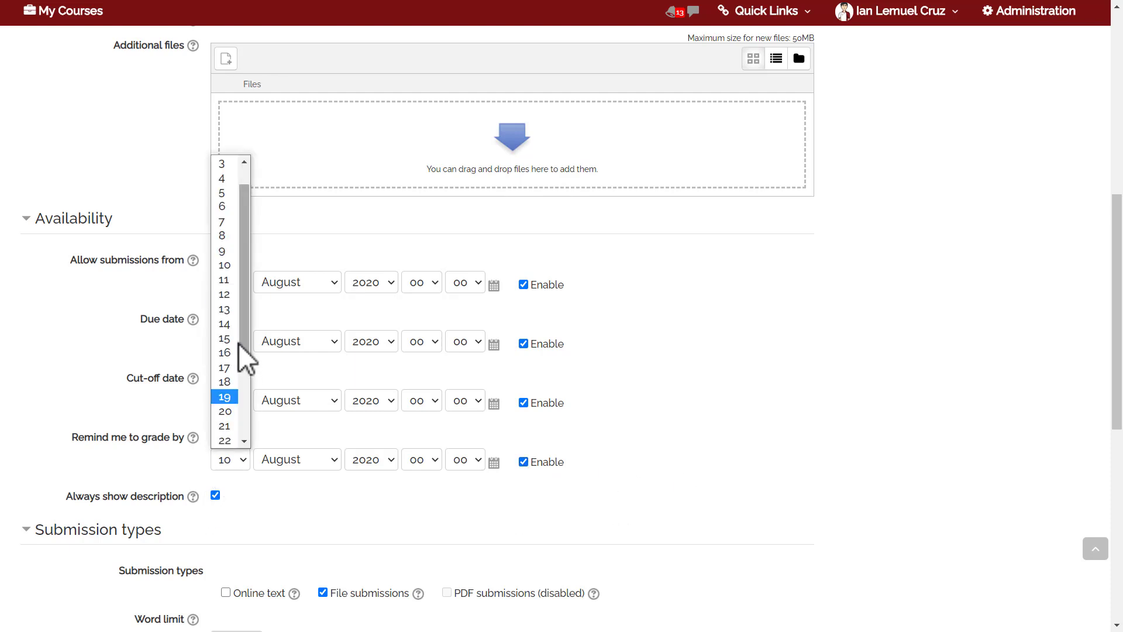
click(230, 284)
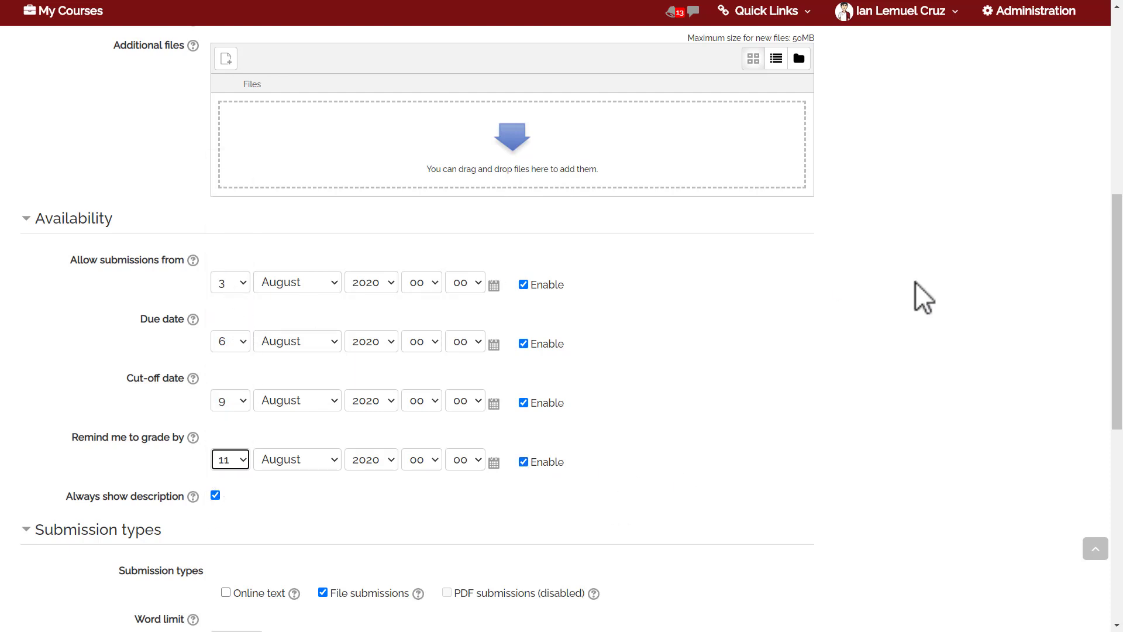
Step: Try out the Online text and File submissions types, and restore File submissions as the only enabled type
scroll(1118, 421, down, 5)
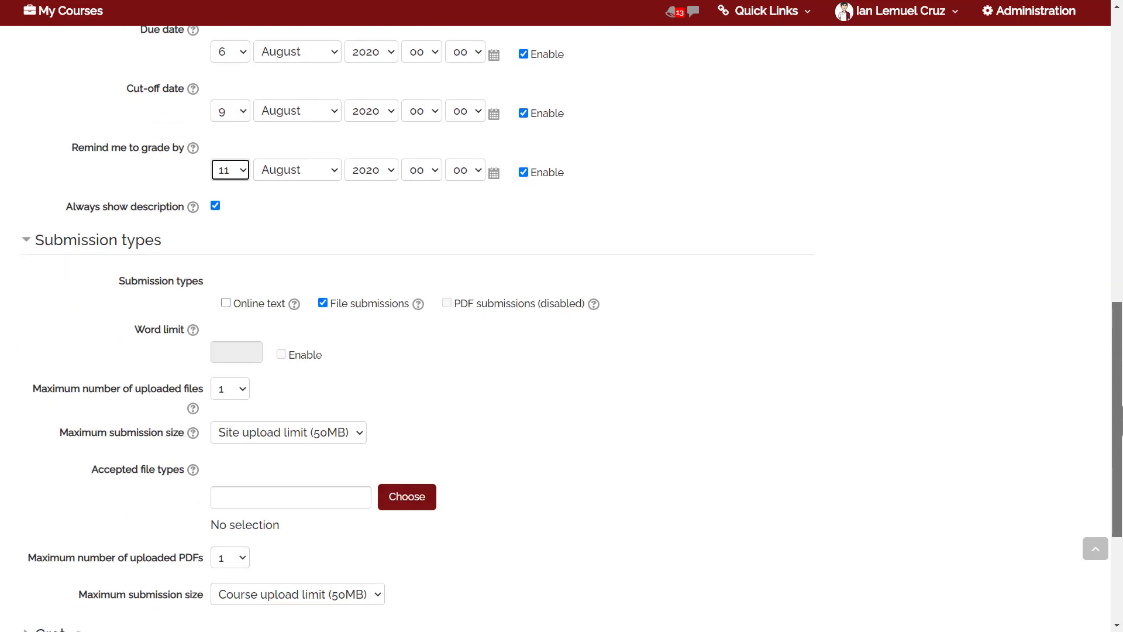
drag(1122, 422, 1122, 392)
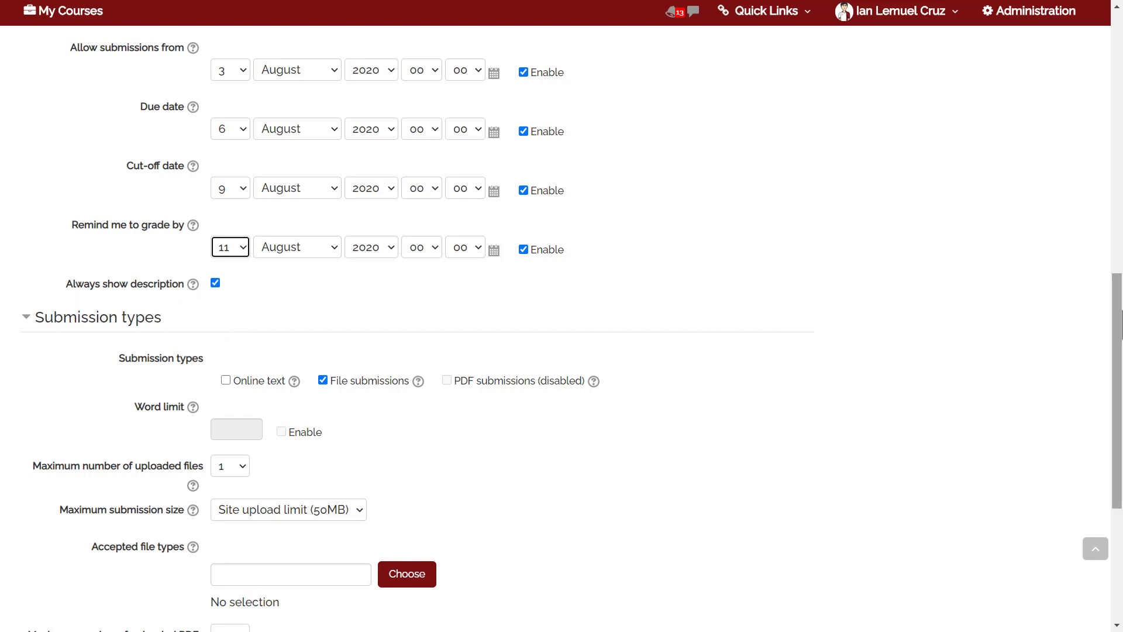
scroll(1121, 325, down, 1)
drag(1122, 323, 1122, 372)
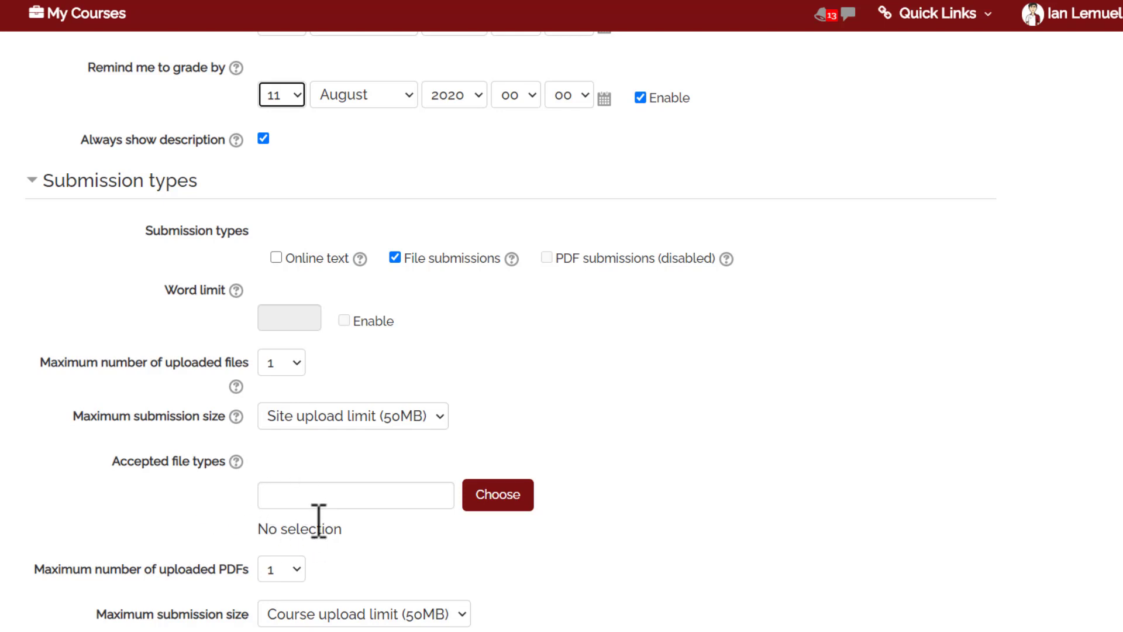
click(395, 258)
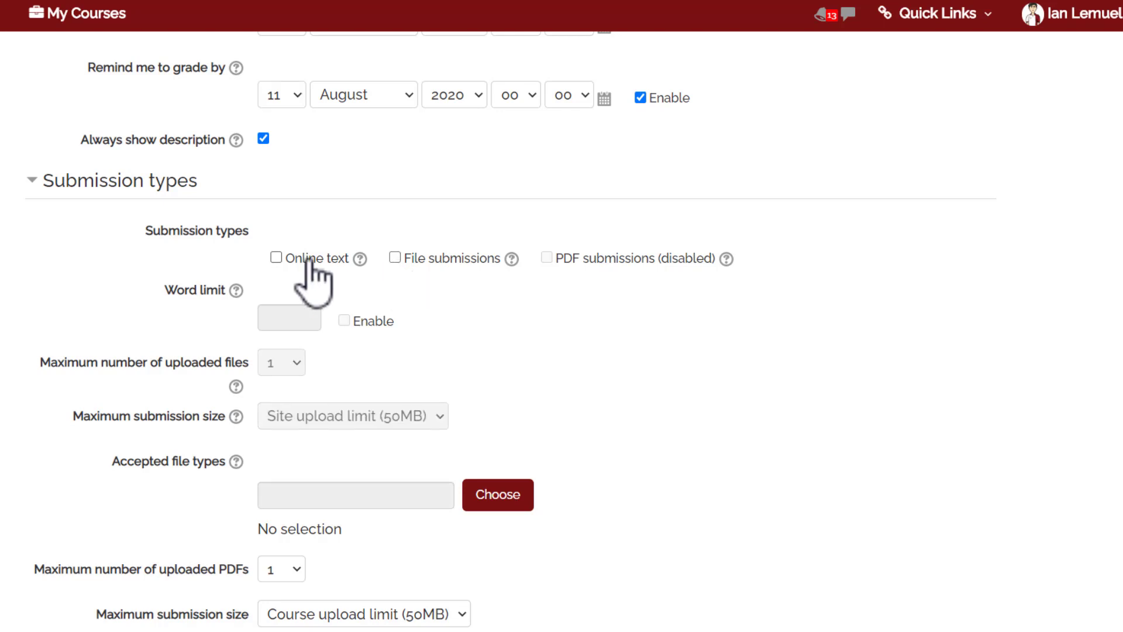
click(276, 258)
click(276, 258)
click(397, 259)
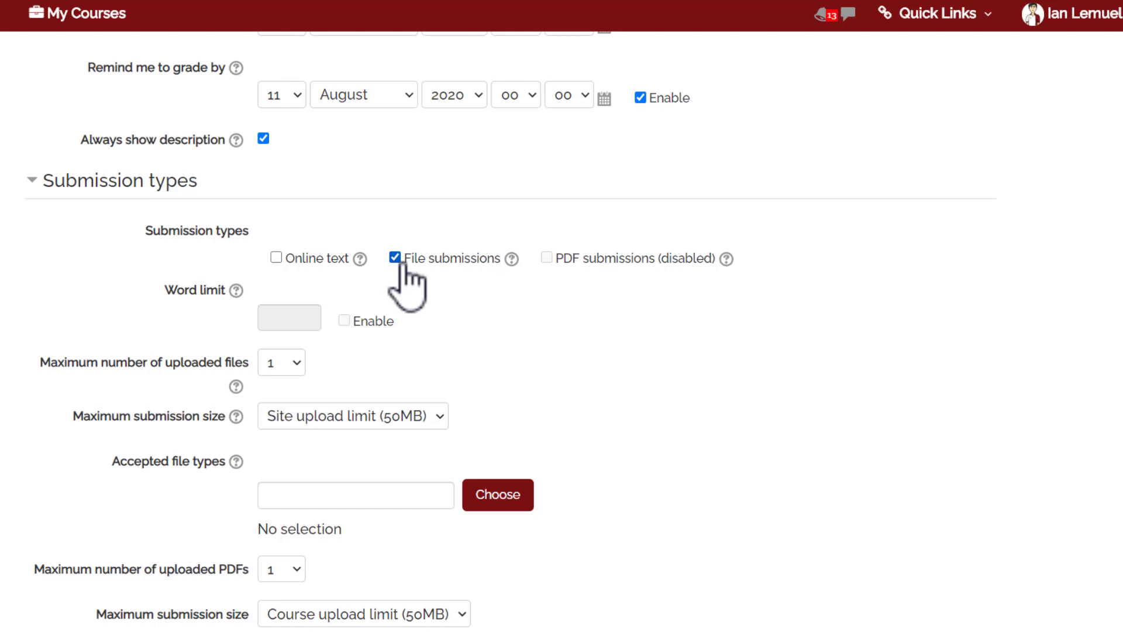
click(402, 265)
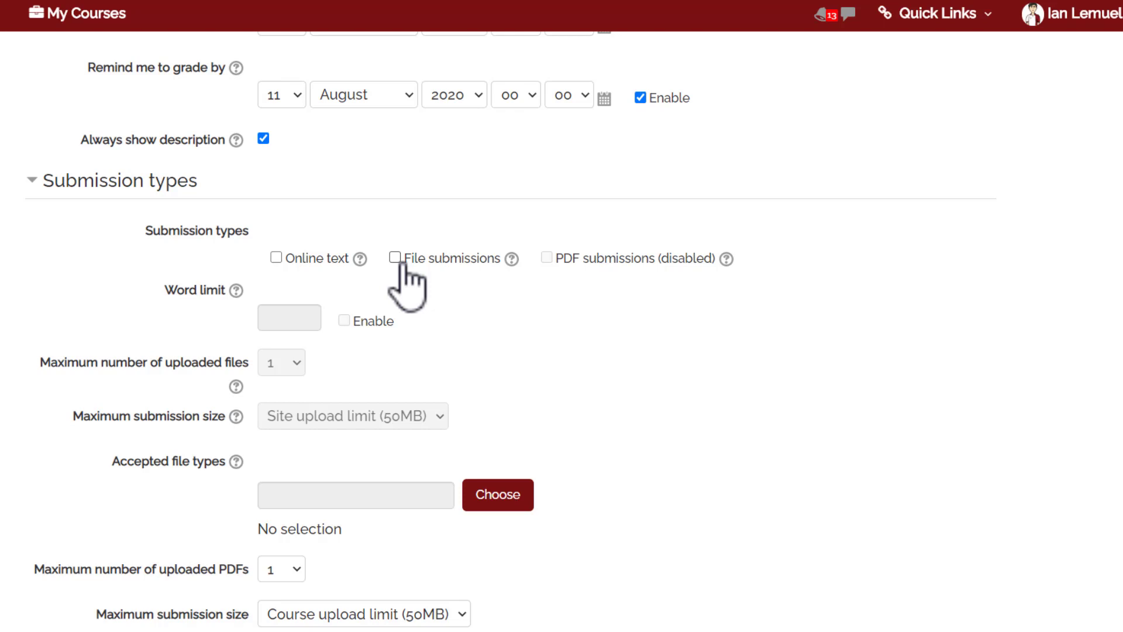
click(396, 258)
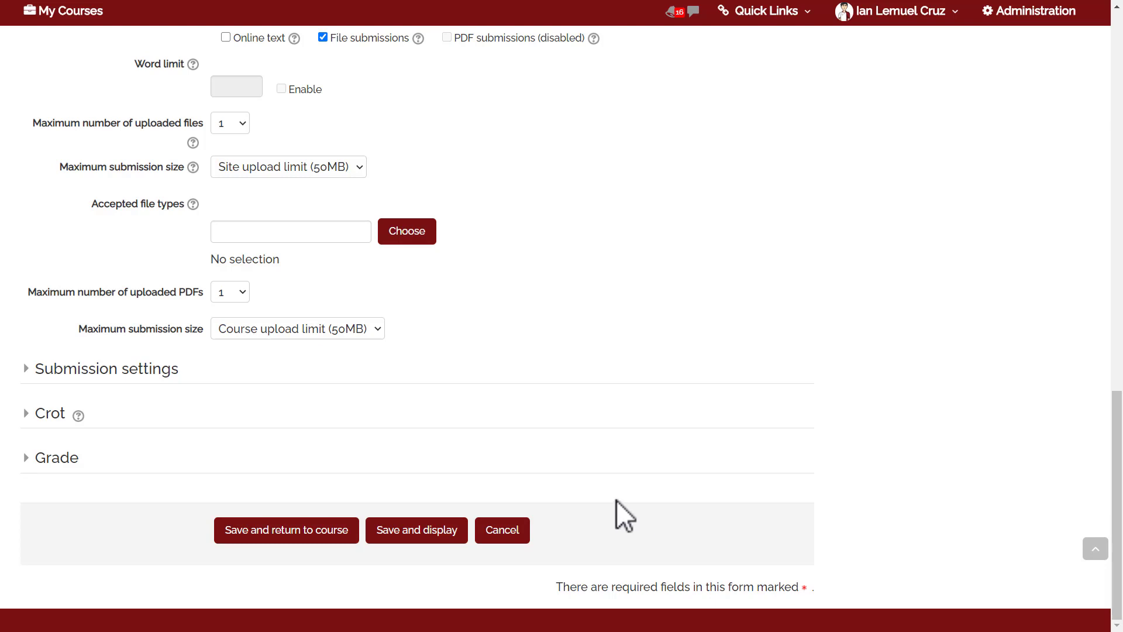
Step: Expand the submission settings and read the help on the submit button requirement
click(141, 368)
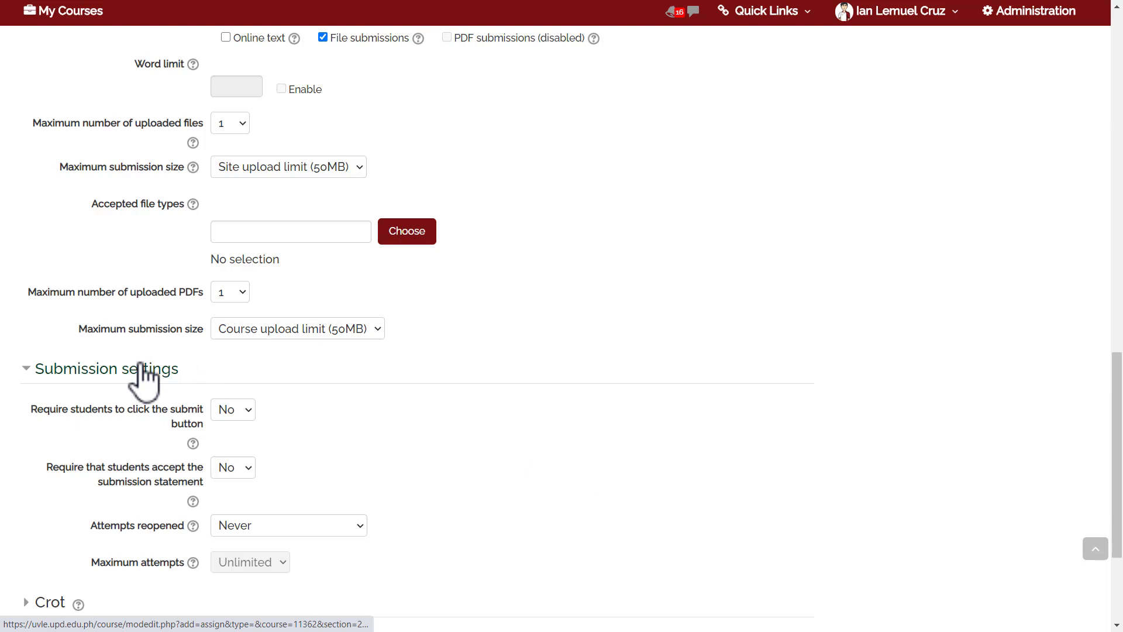
drag(1122, 417, 1122, 469)
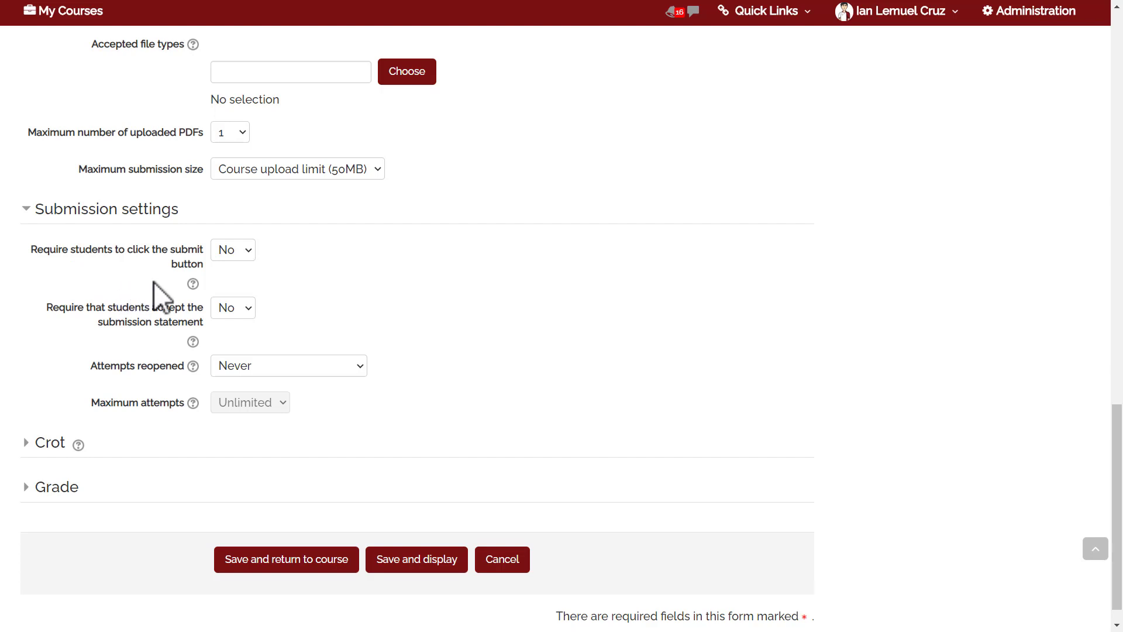
click(193, 284)
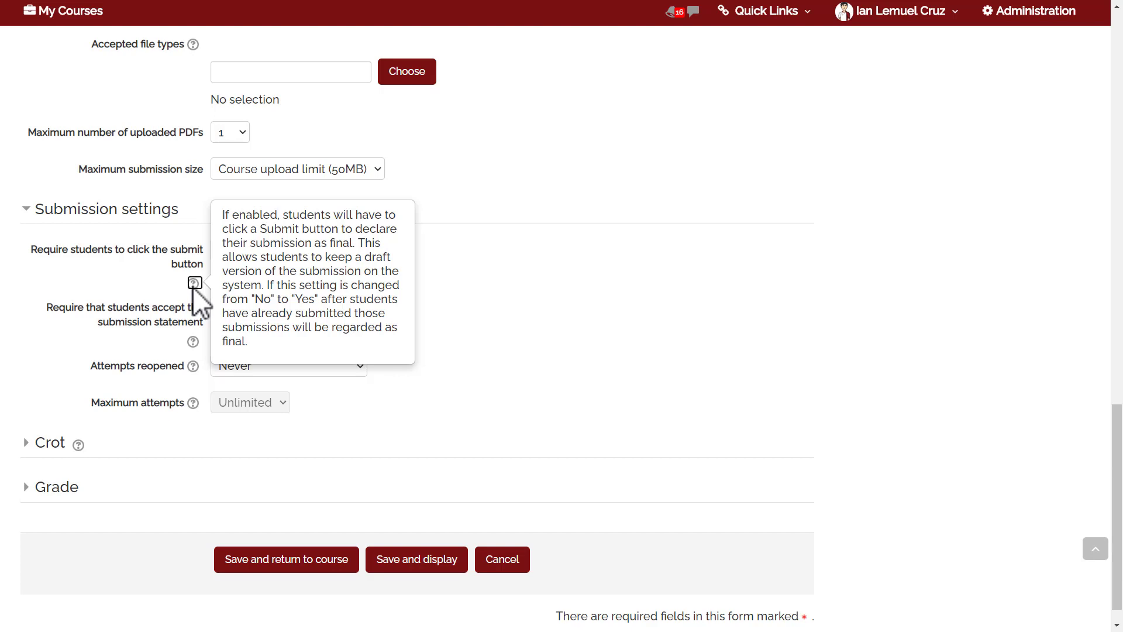
click(166, 285)
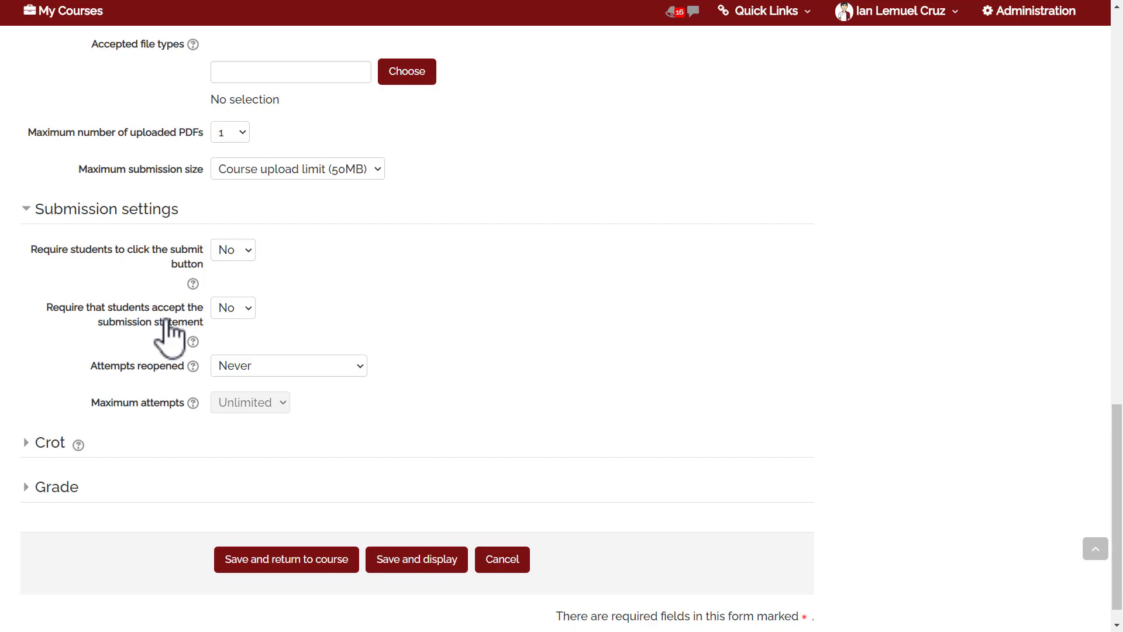
Step: Read the help on reopened attempts and set attempts to reopen automatically until pass
click(223, 374)
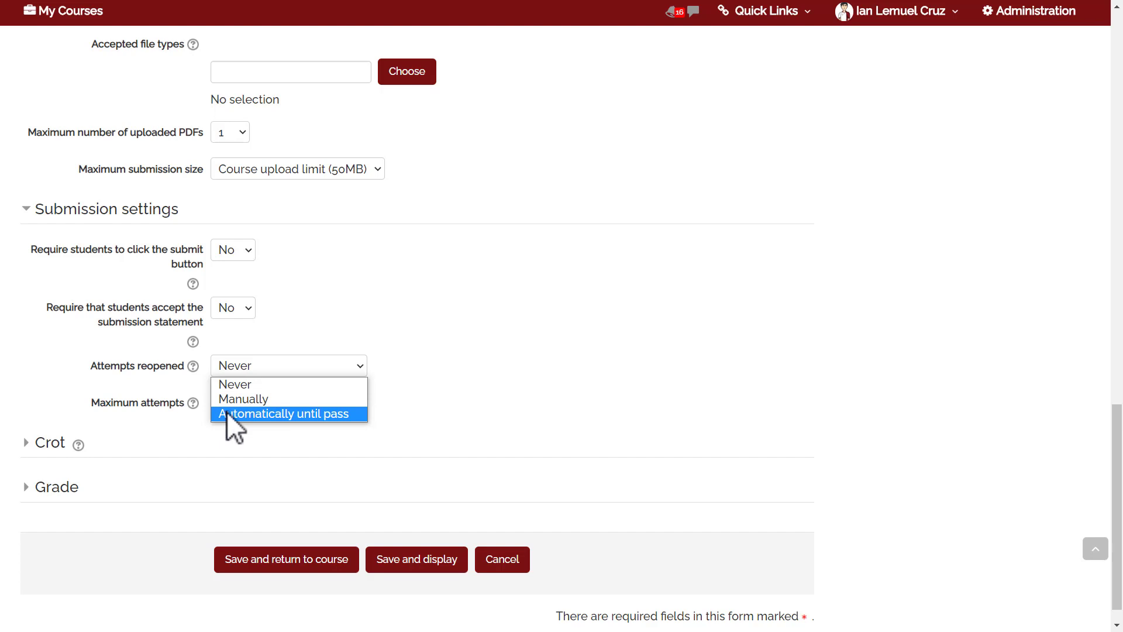
click(194, 367)
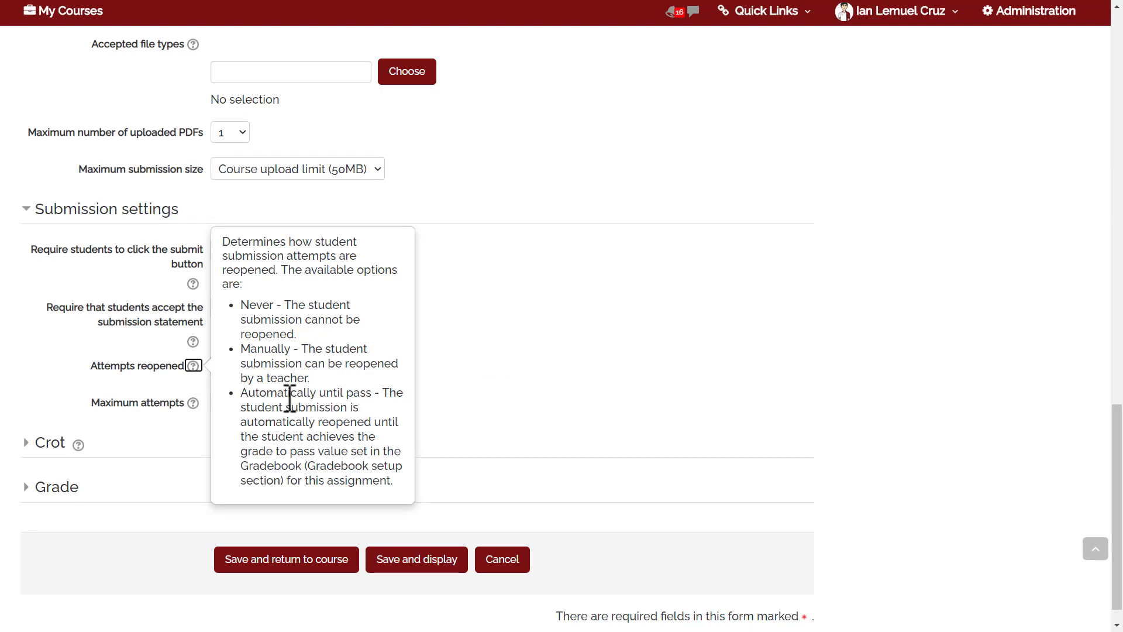
click(476, 427)
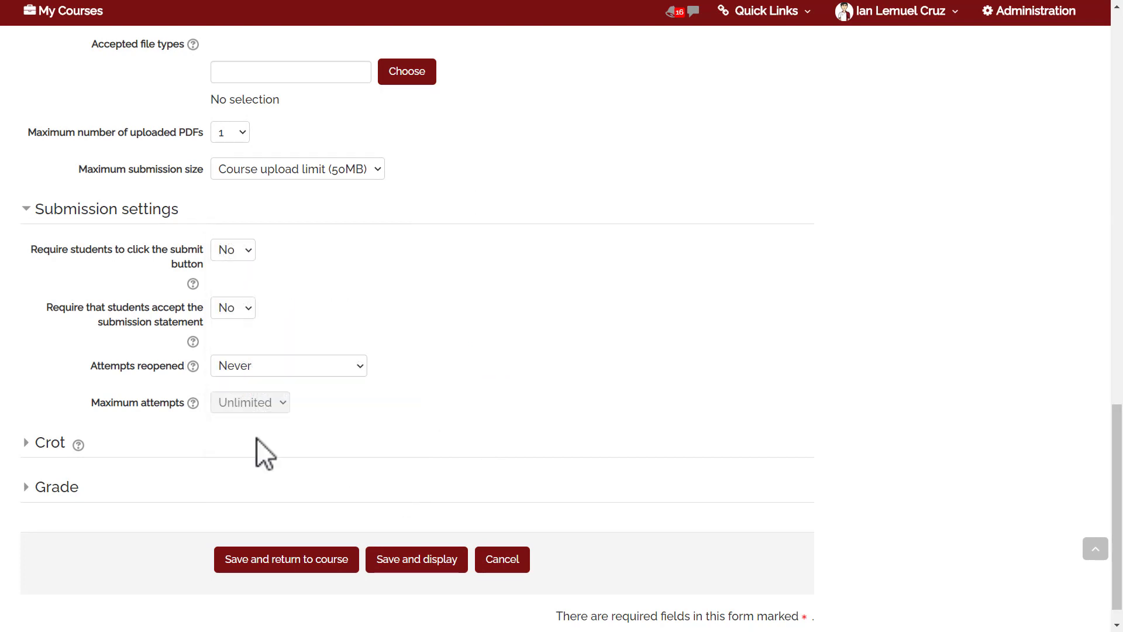
click(245, 369)
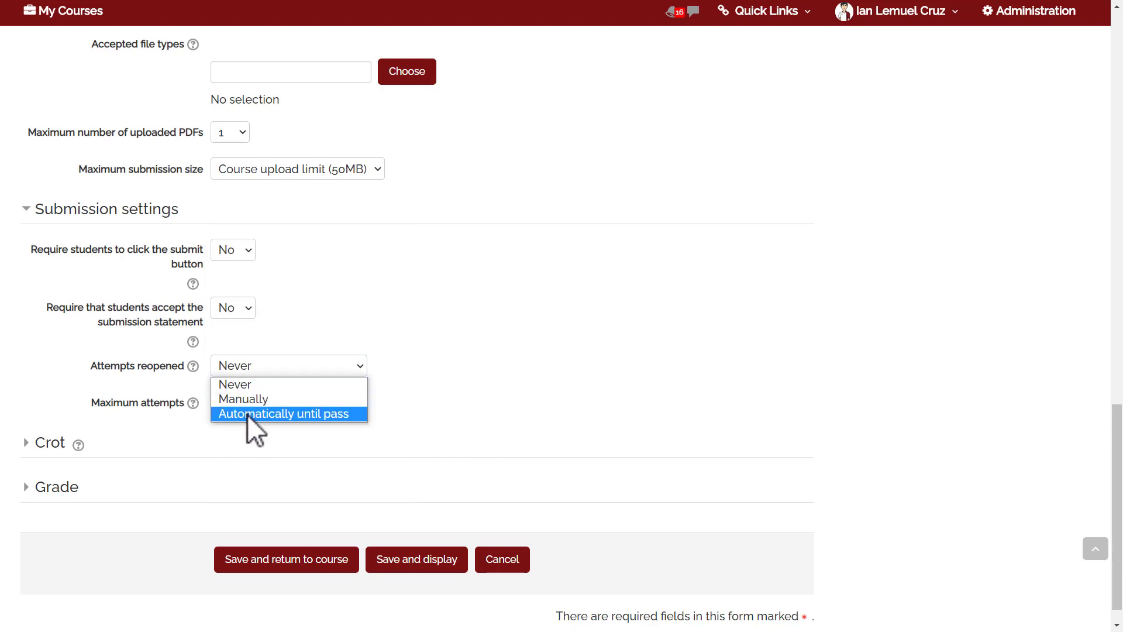
click(247, 414)
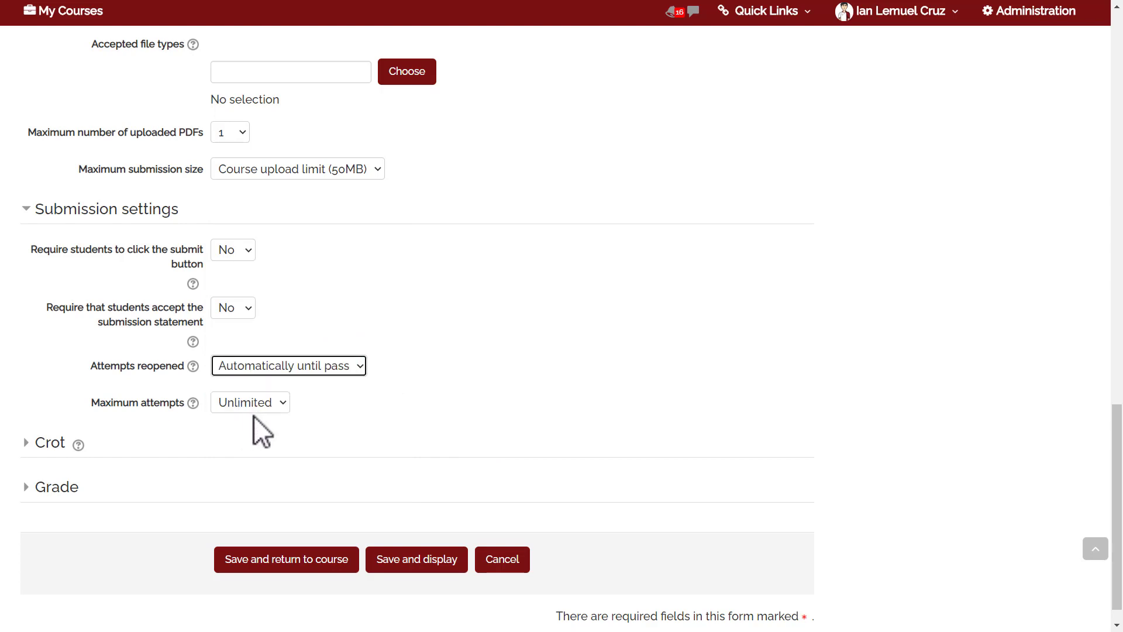
Step: Check the help on maximum attempts and limit the assignment to 3 attempts
click(193, 404)
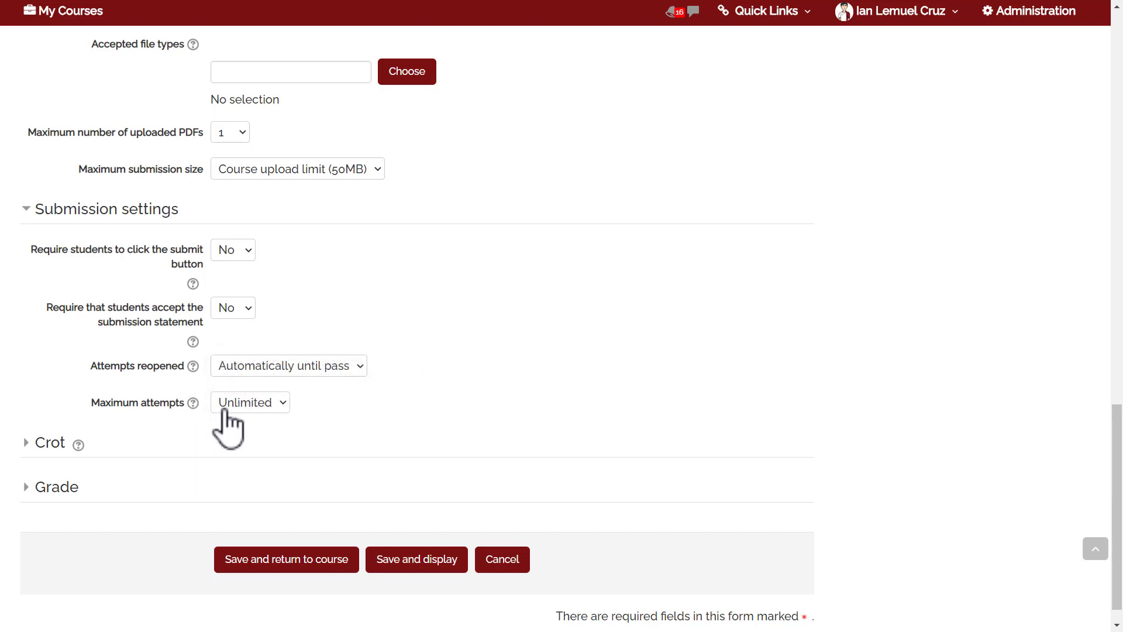
click(224, 411)
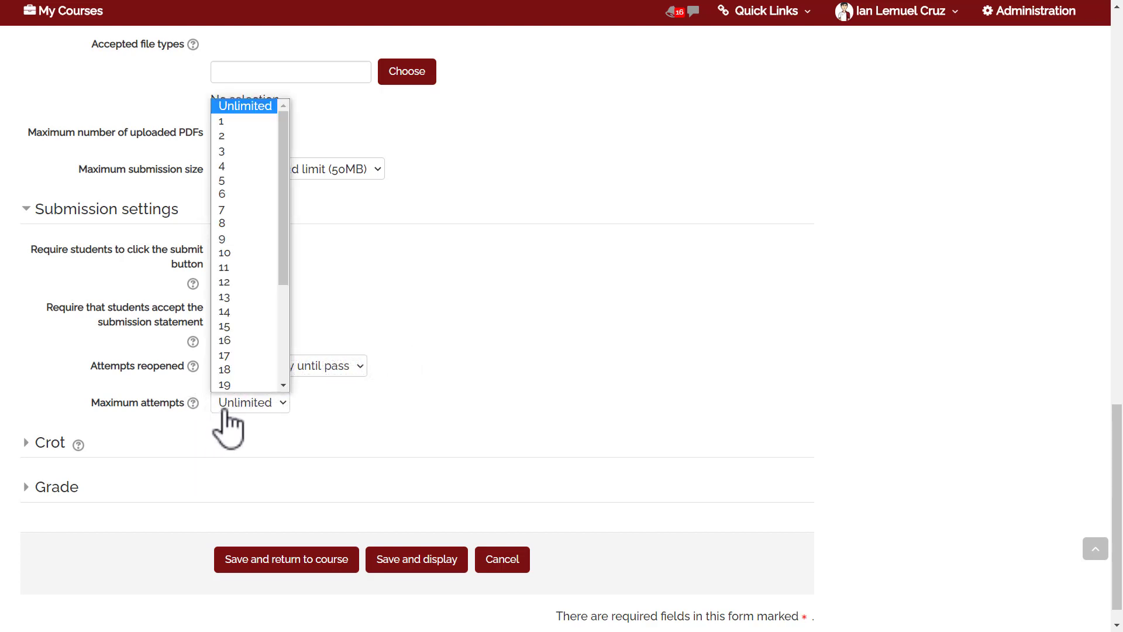
click(239, 151)
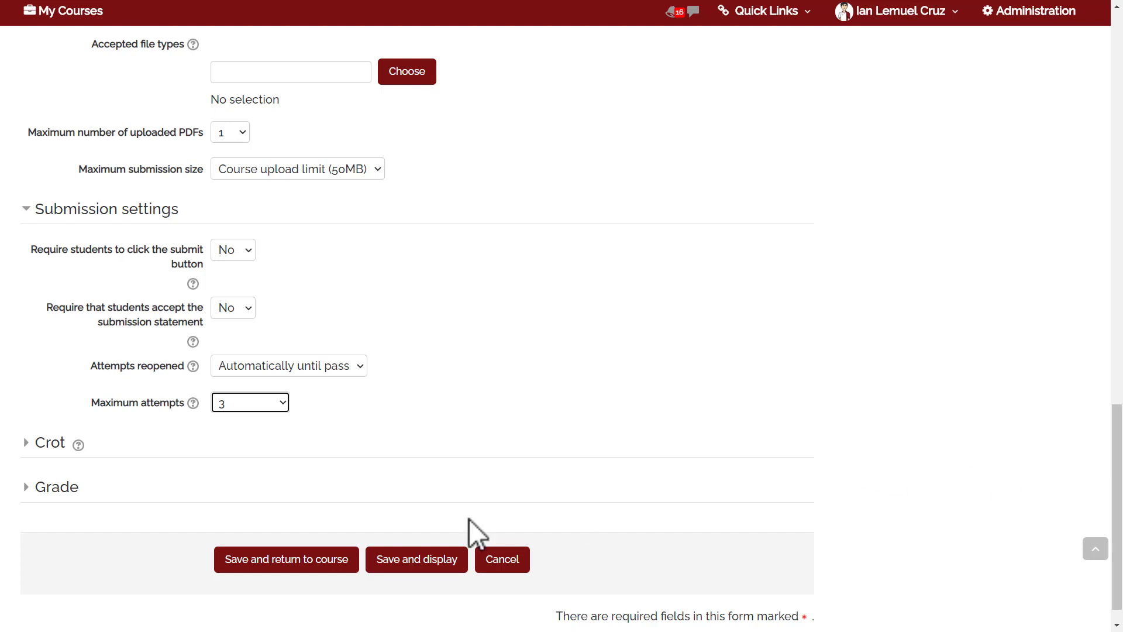
Step: Expand the Crot settings, read the tool's help, and enable Crot for the assignment
click(61, 448)
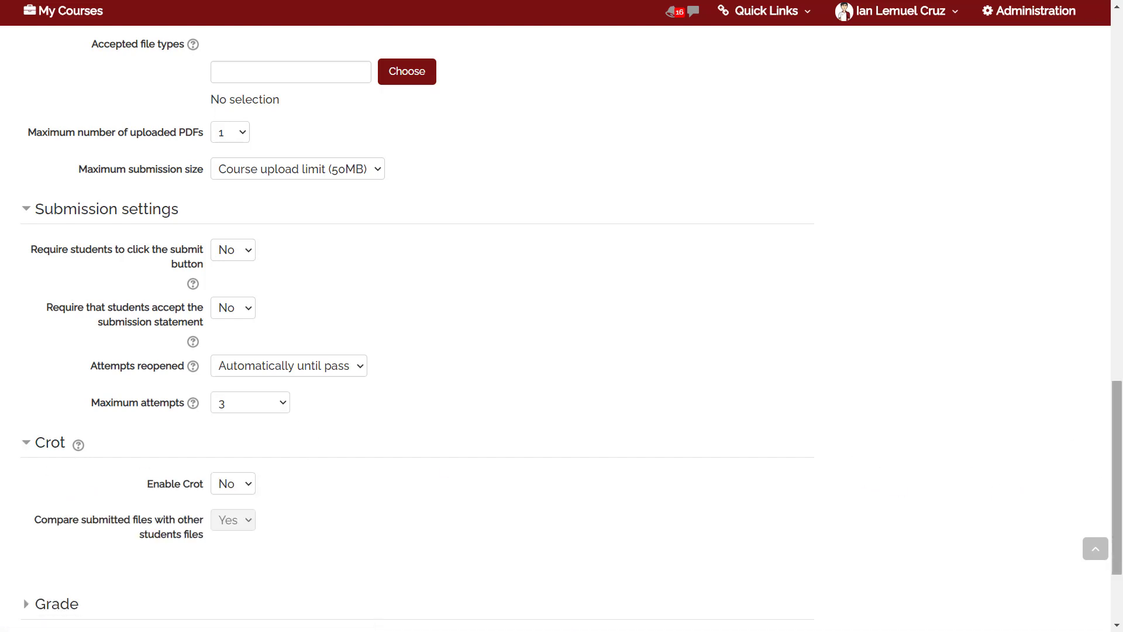
scroll(522, 485, down, 3)
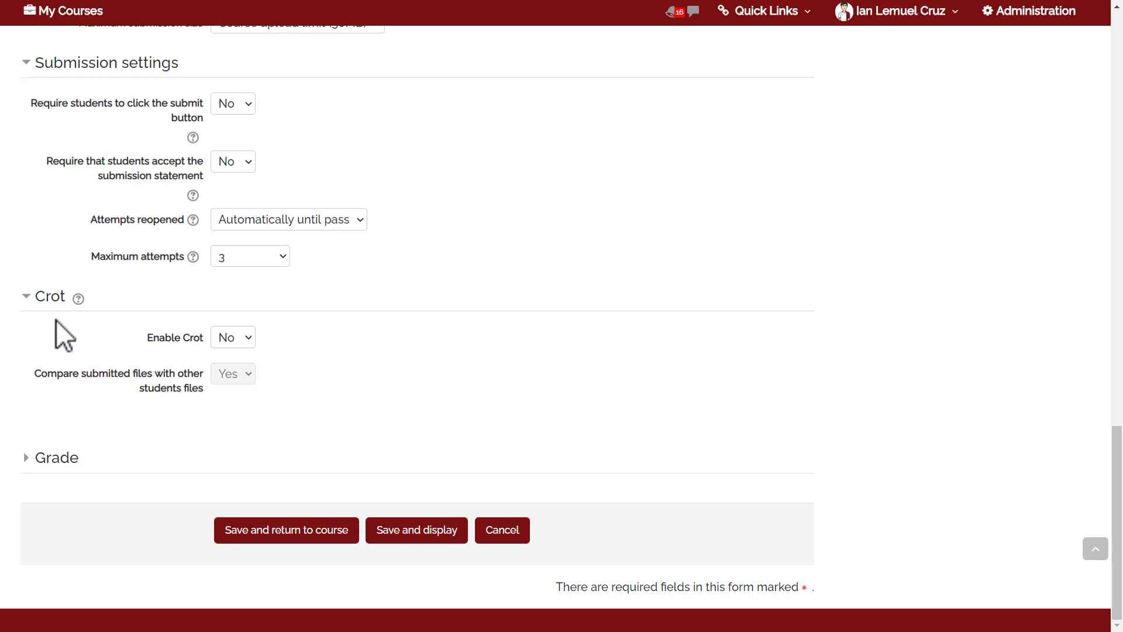
click(79, 298)
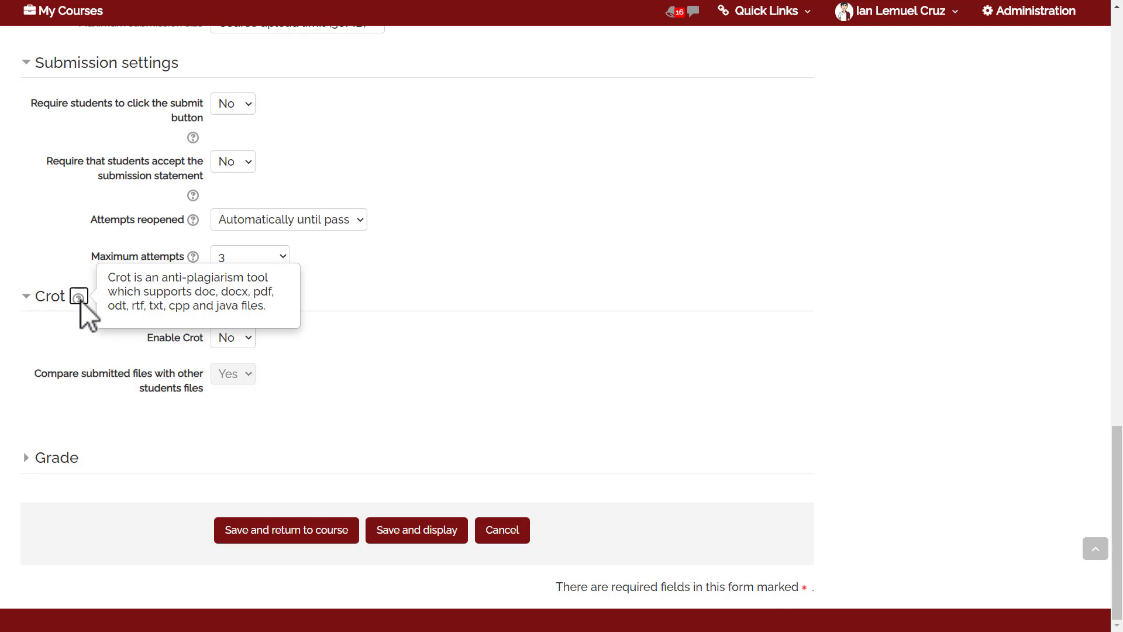
click(96, 347)
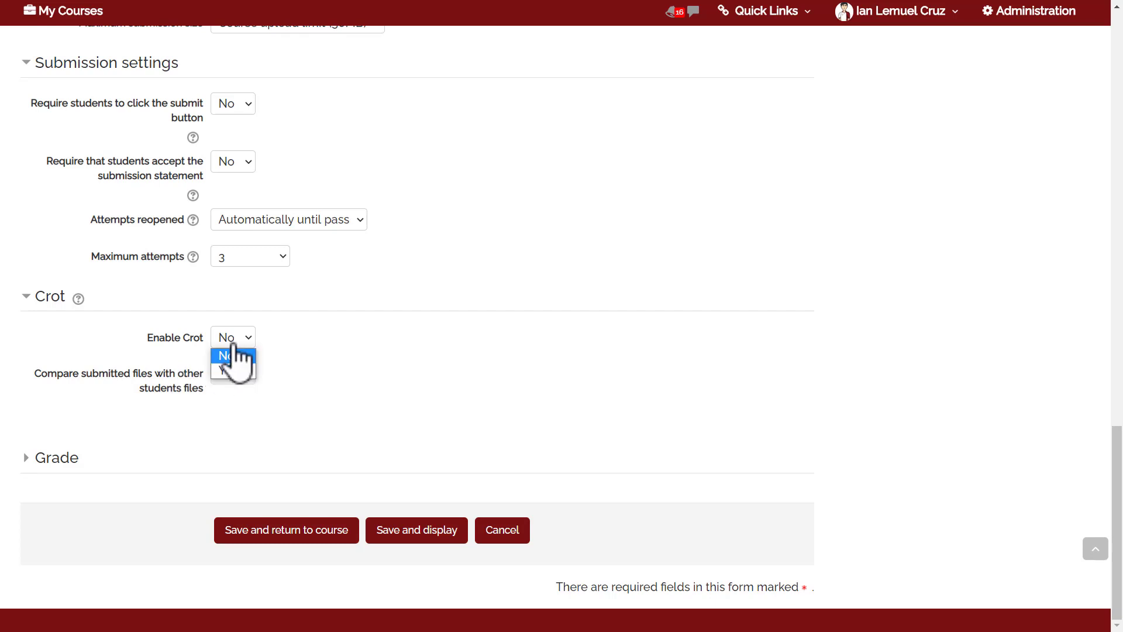
click(222, 372)
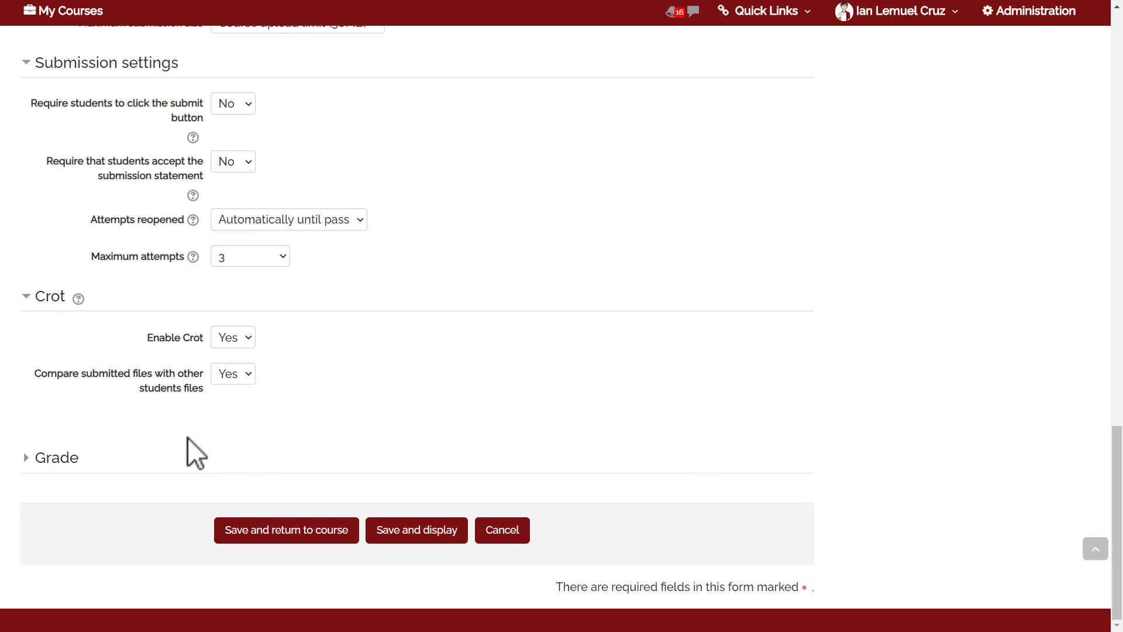
Step: Expand the grade settings, examine the maximum grade, and read the help on blind marking
click(51, 459)
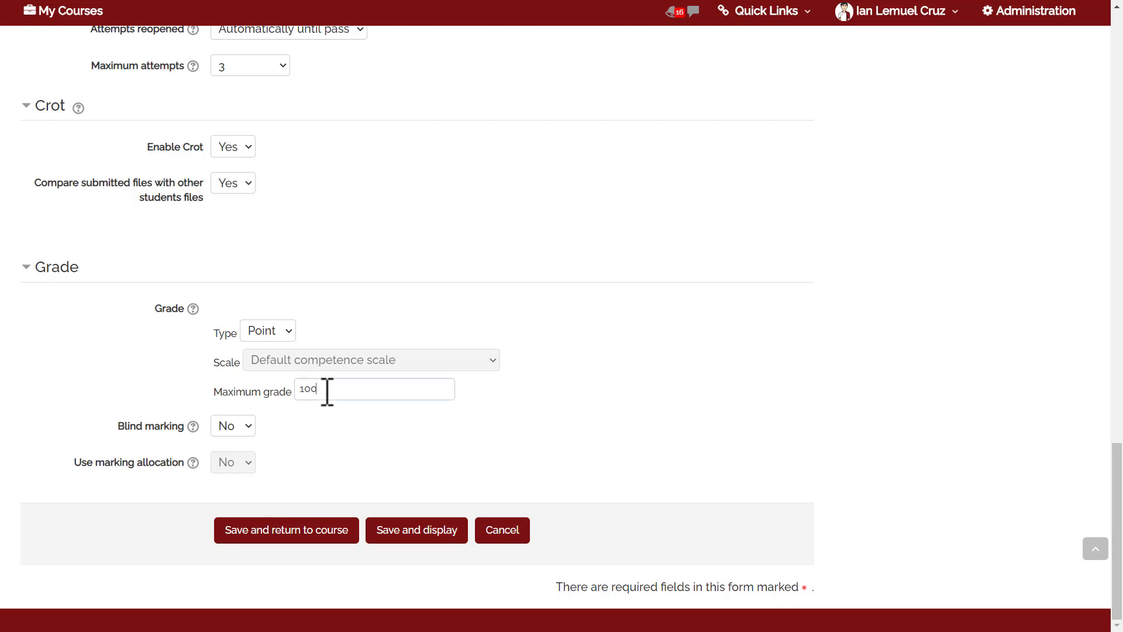
drag(328, 391, 300, 391)
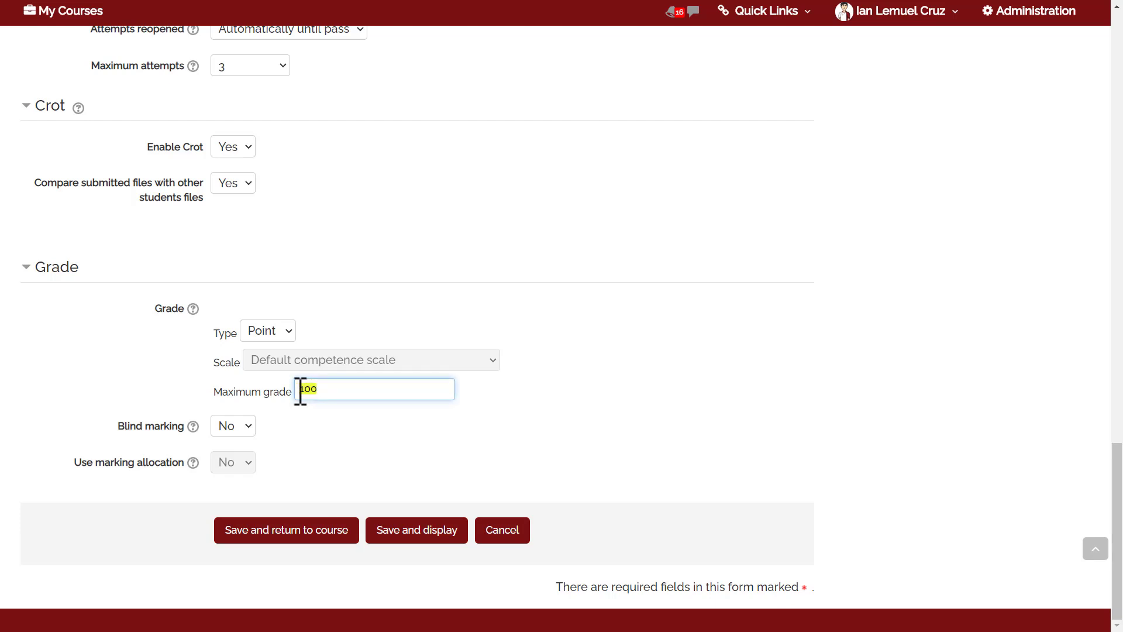
click(423, 421)
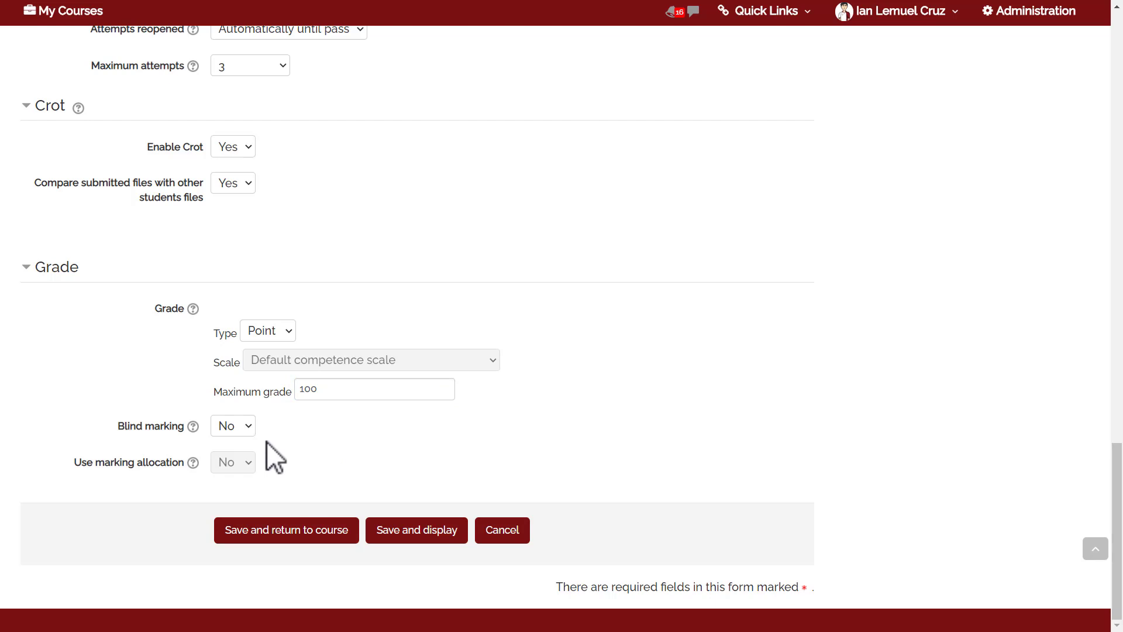
click(193, 427)
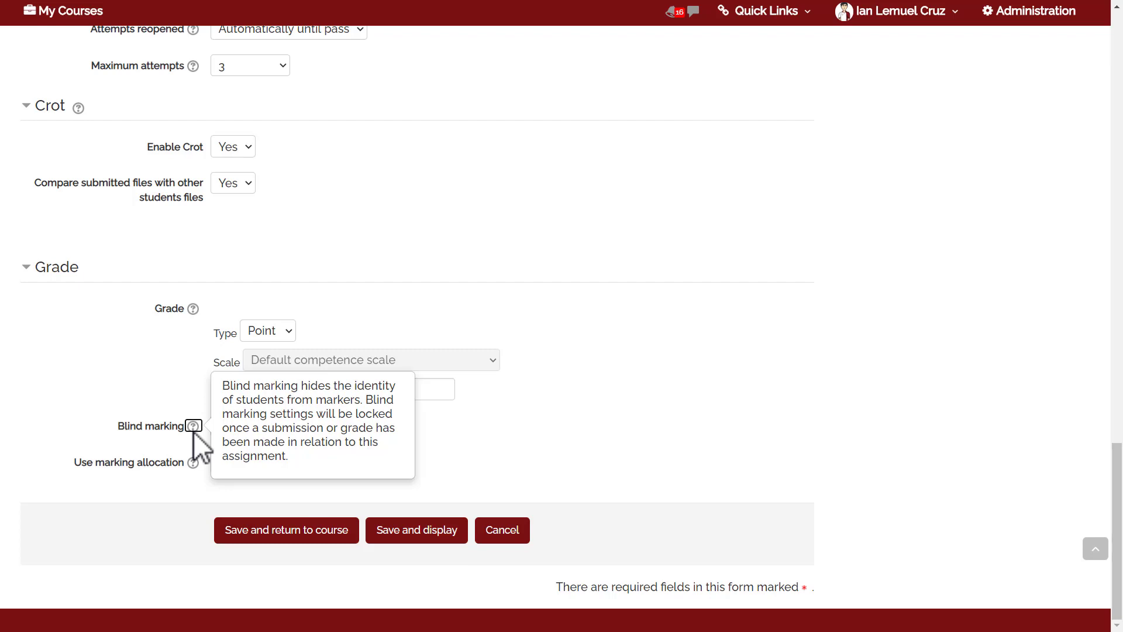
click(452, 453)
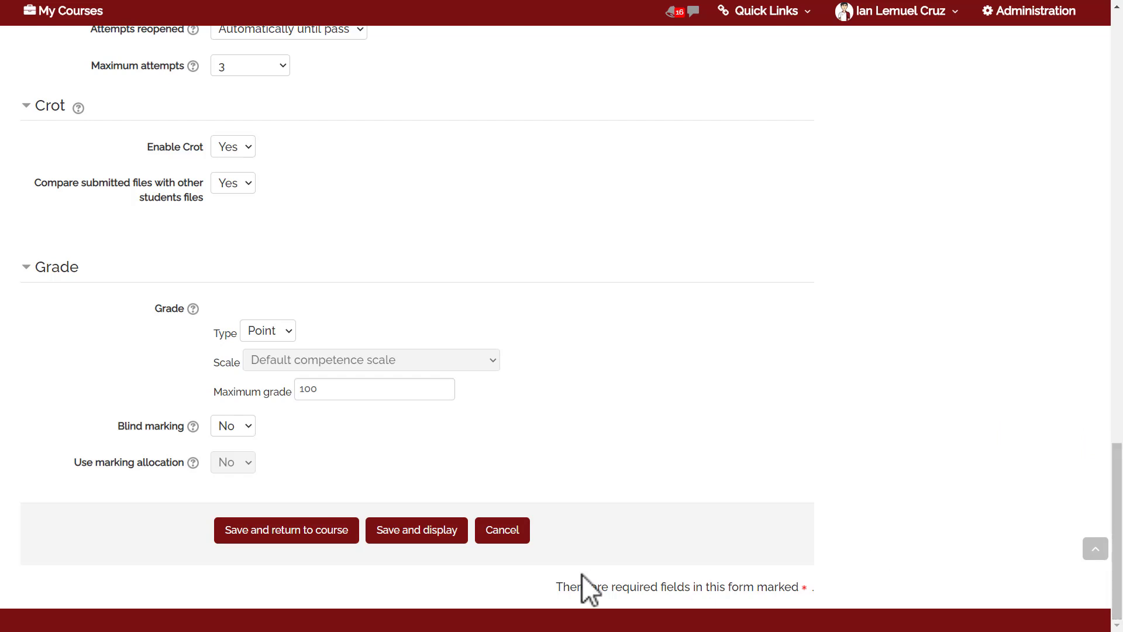
Step: Save the assignment, return to the course, and close the Module 1 tile to show the course overview
click(255, 530)
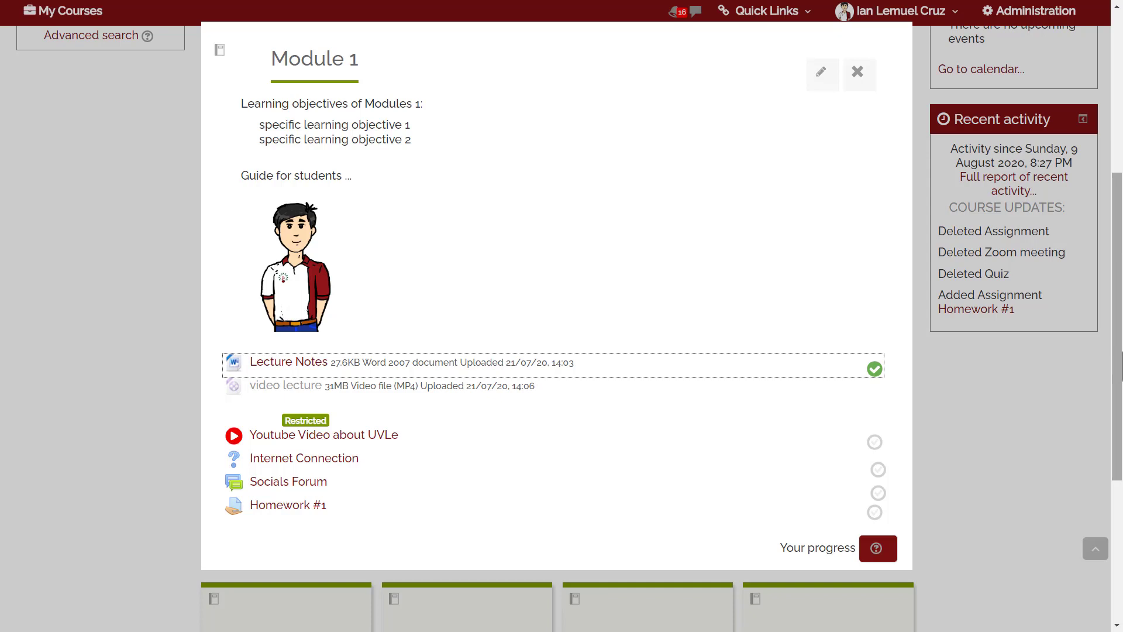
drag(1119, 280, 1120, 120)
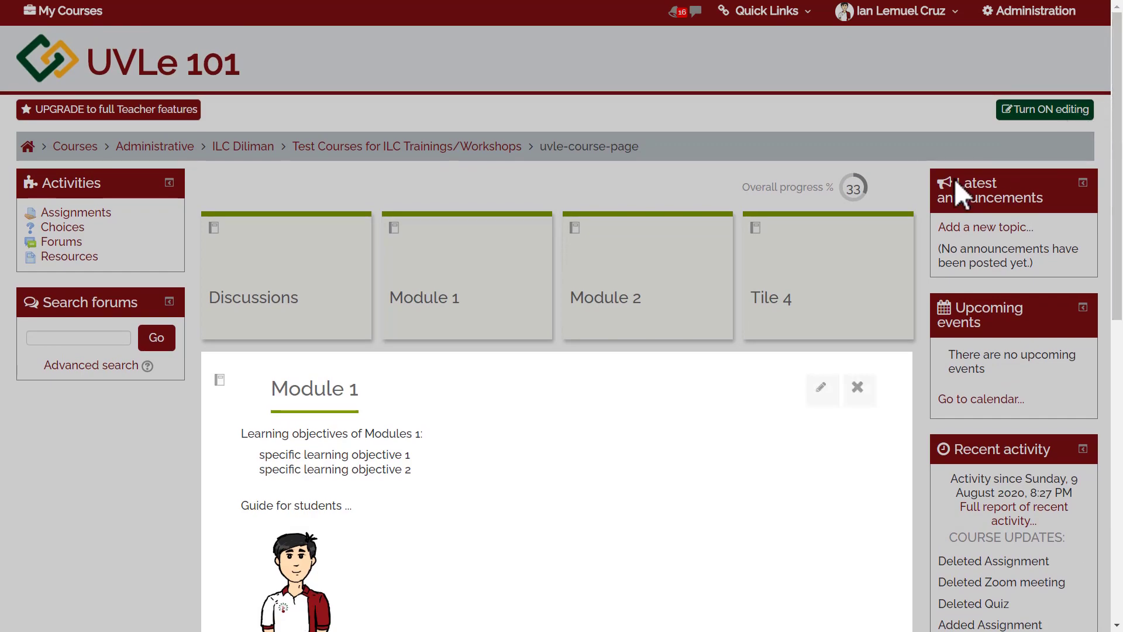
click(917, 165)
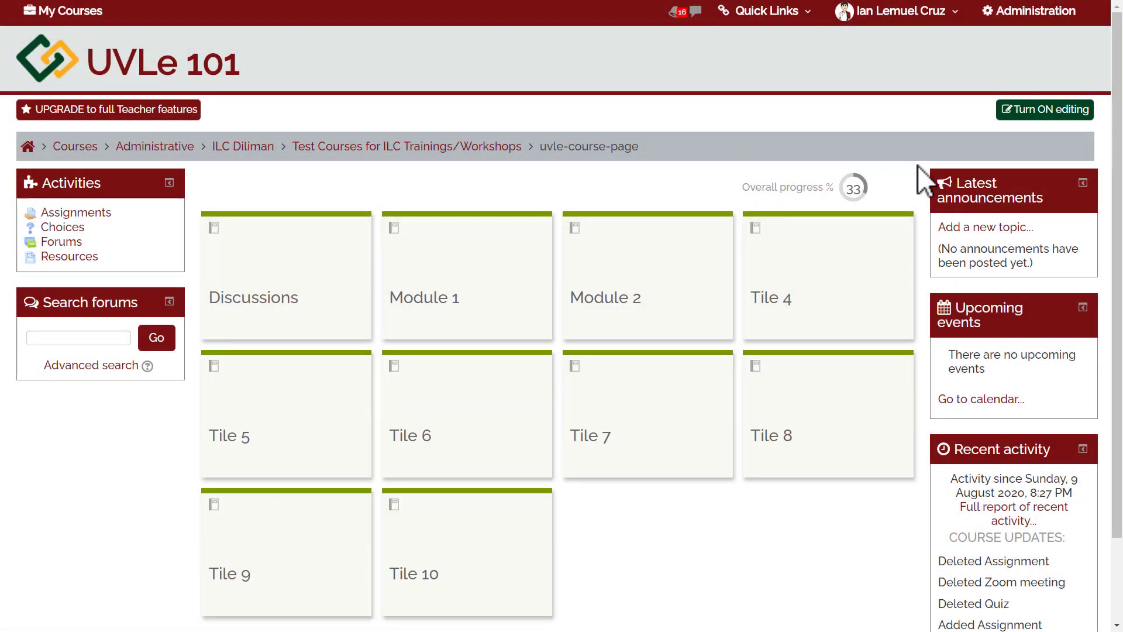